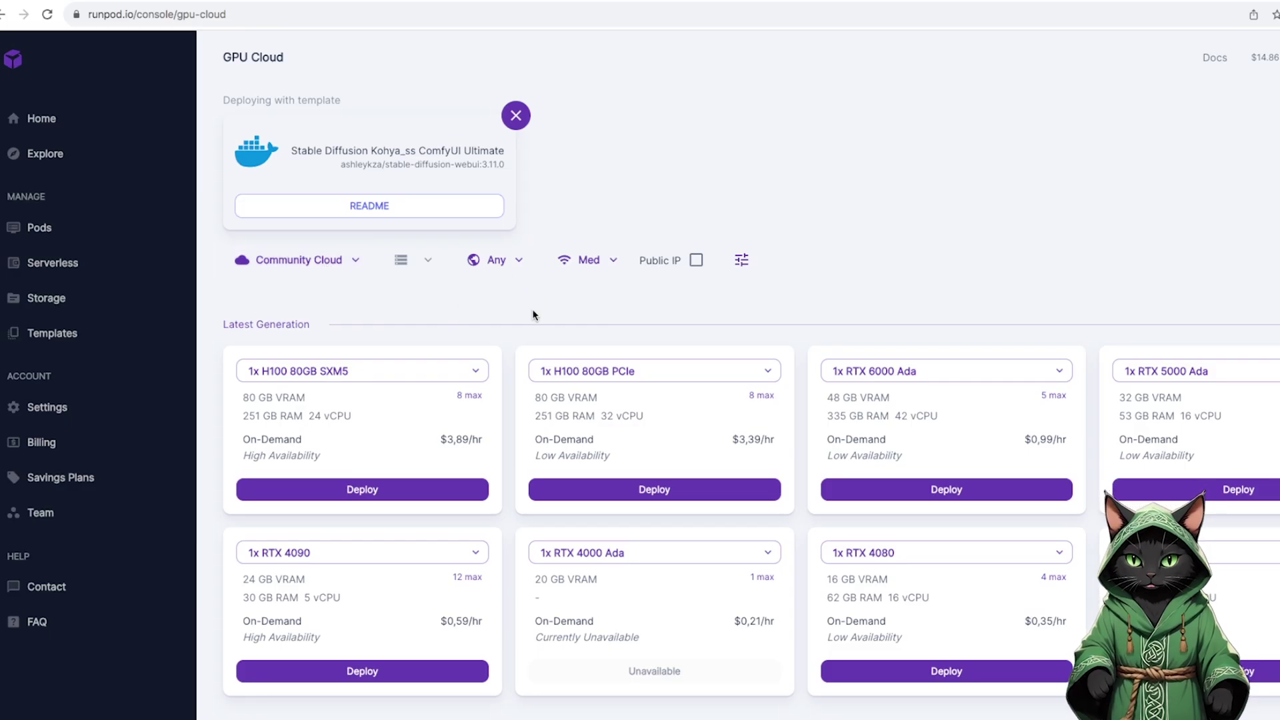
Scroll down through RunPod's GPU Cloud cards to review the GPU options.
scroll(529, 311, "down", 8)
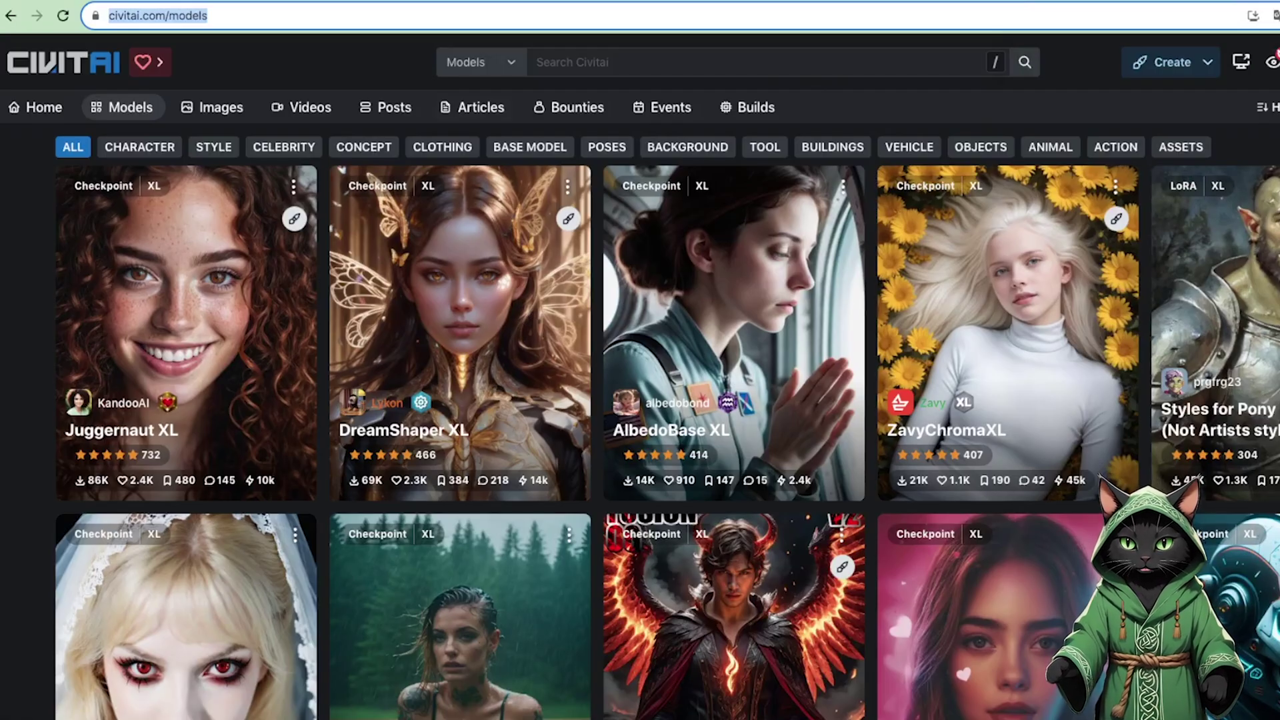
Compare the Lux, Arcane Vi, Caitlyn and Jinx SDXL LoRA pages and the Neg4All_XL page.
scroll(640, 399, "down", 7)
scroll(640, 399, "down", 10)
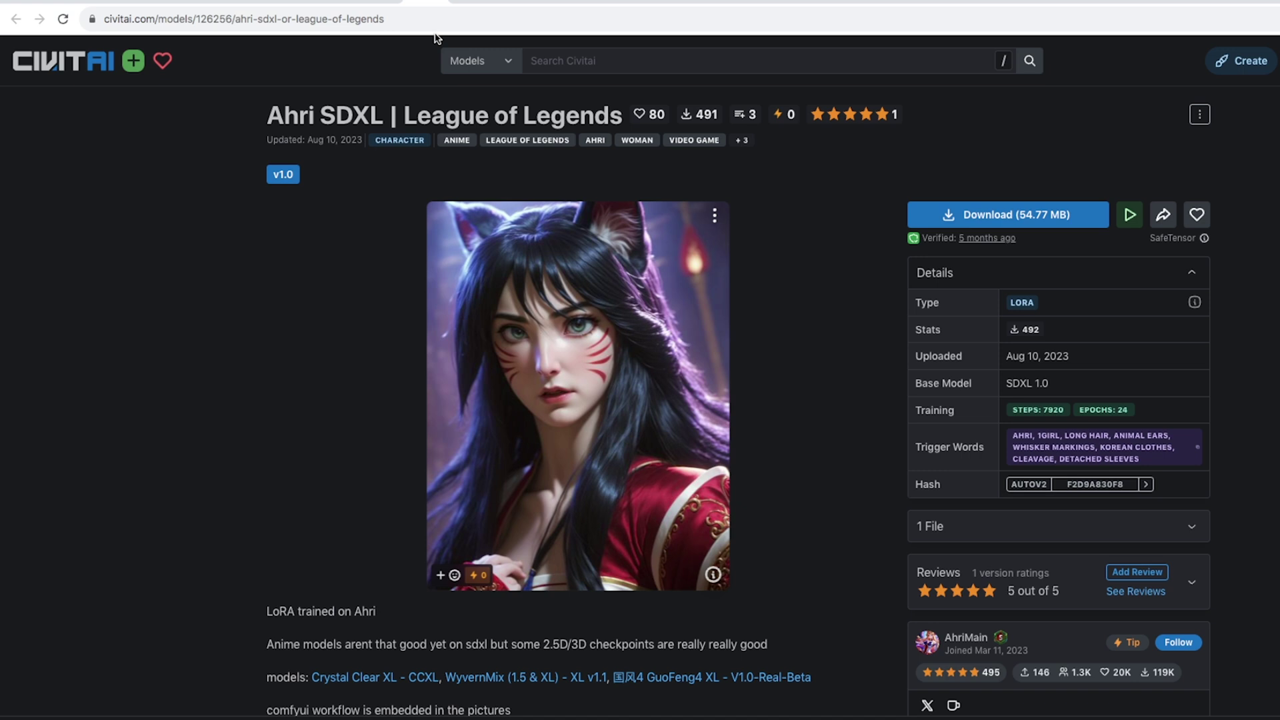
left_click(471, 2)
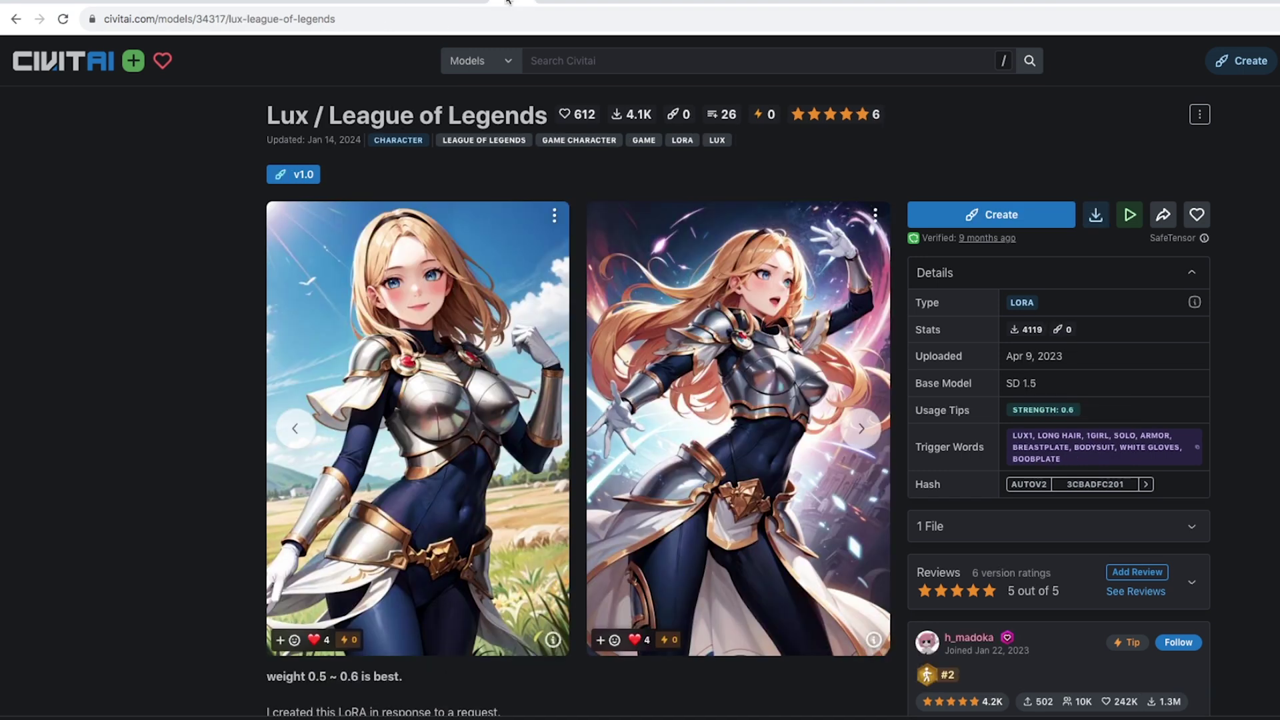
left_click(598, 3)
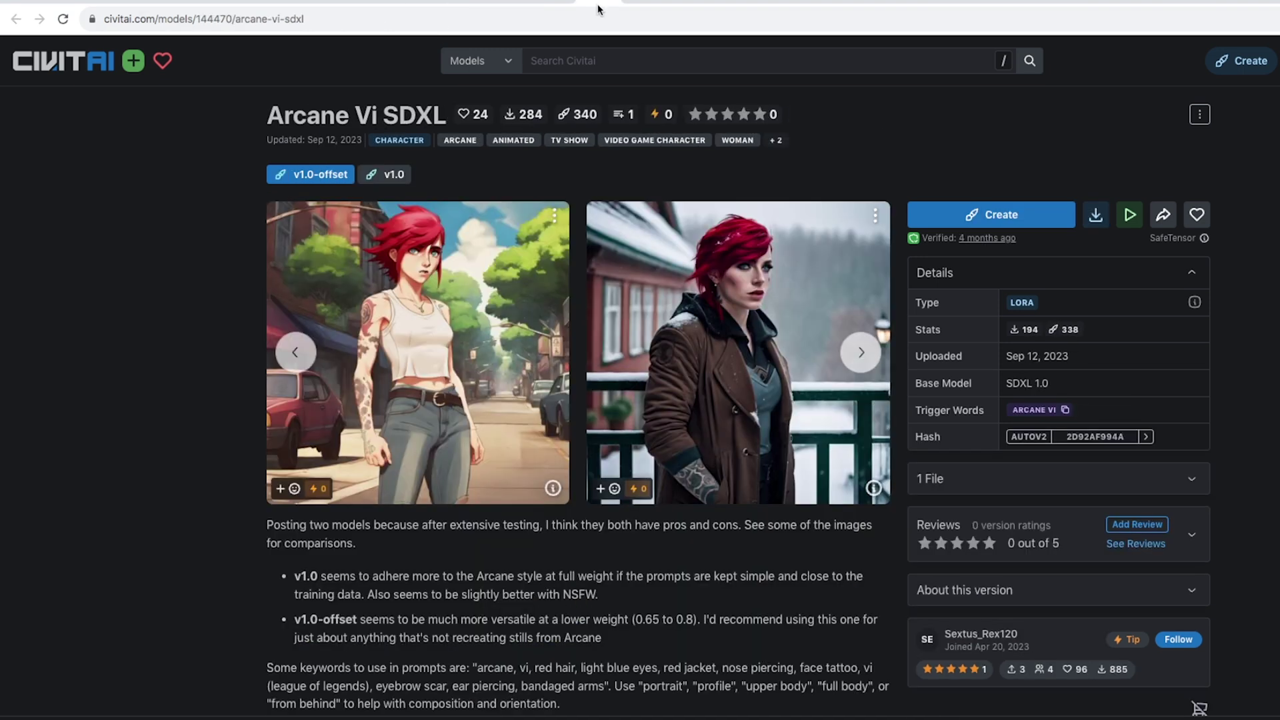
left_click(562, 2)
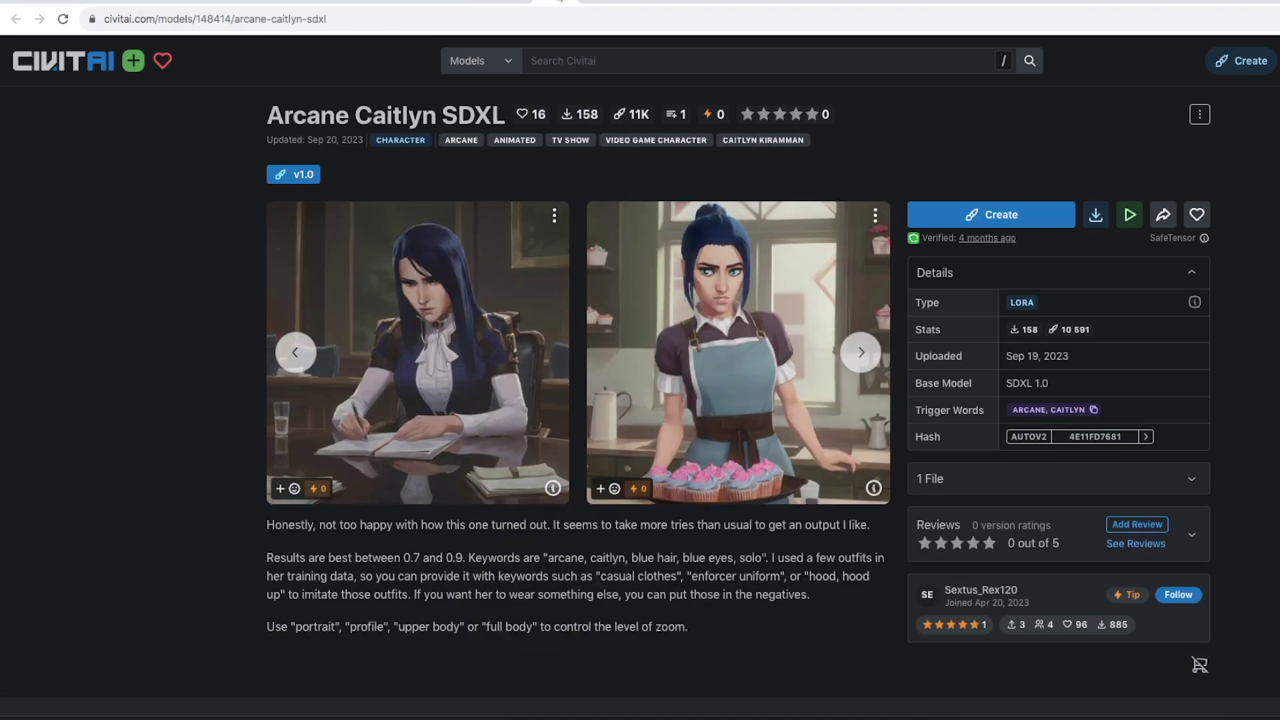
left_click(640, 2)
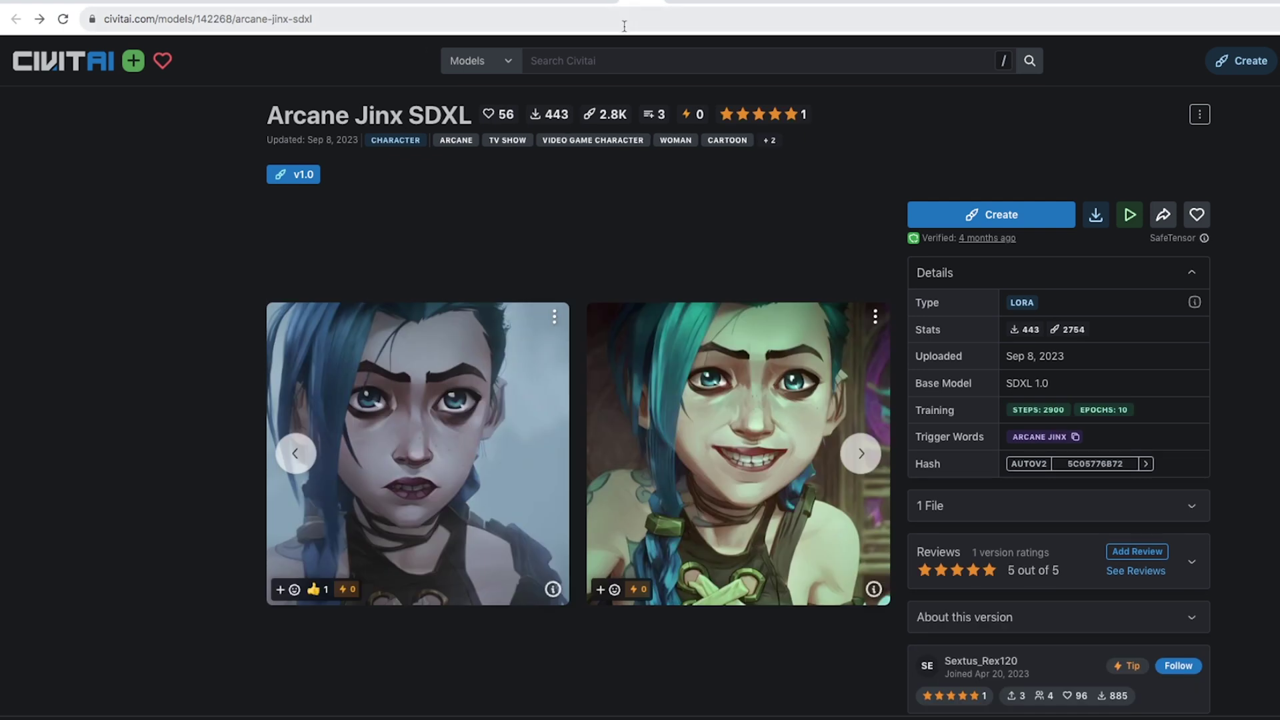
left_click(616, 2)
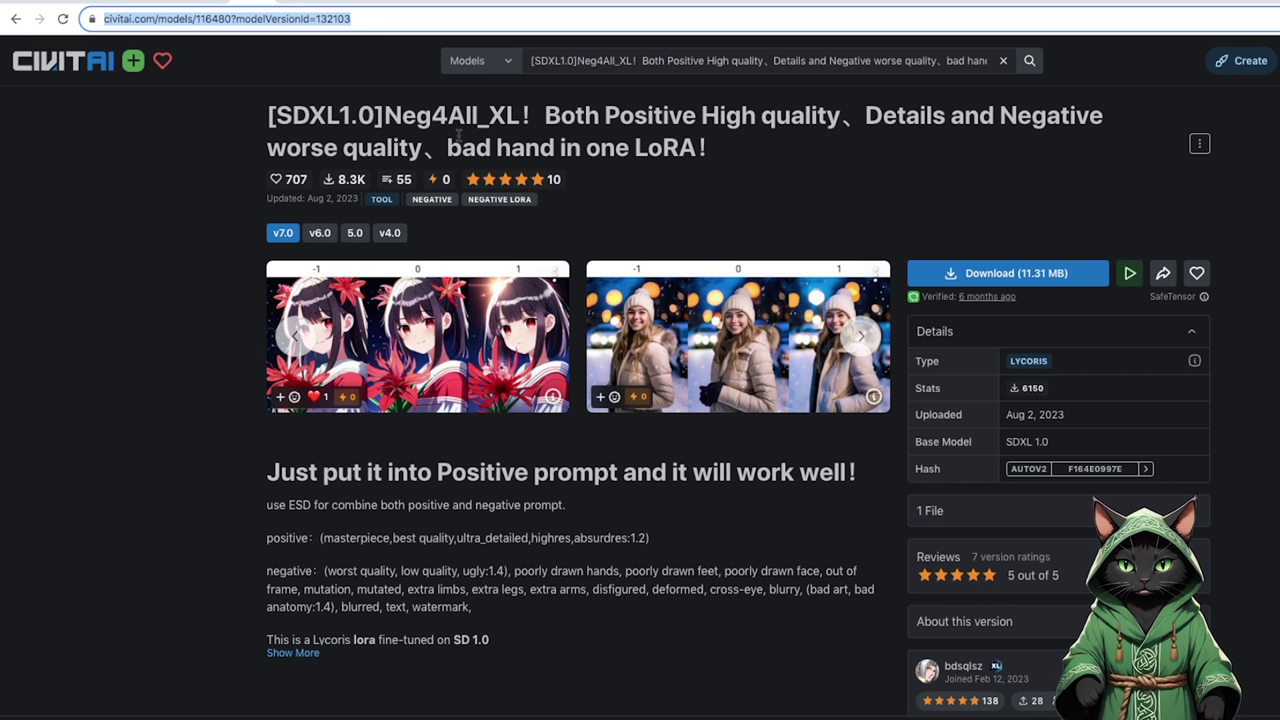
Open the first Neg4All search result, then return to the Arcane Jinx SDXL page.
triple_click(610, 58)
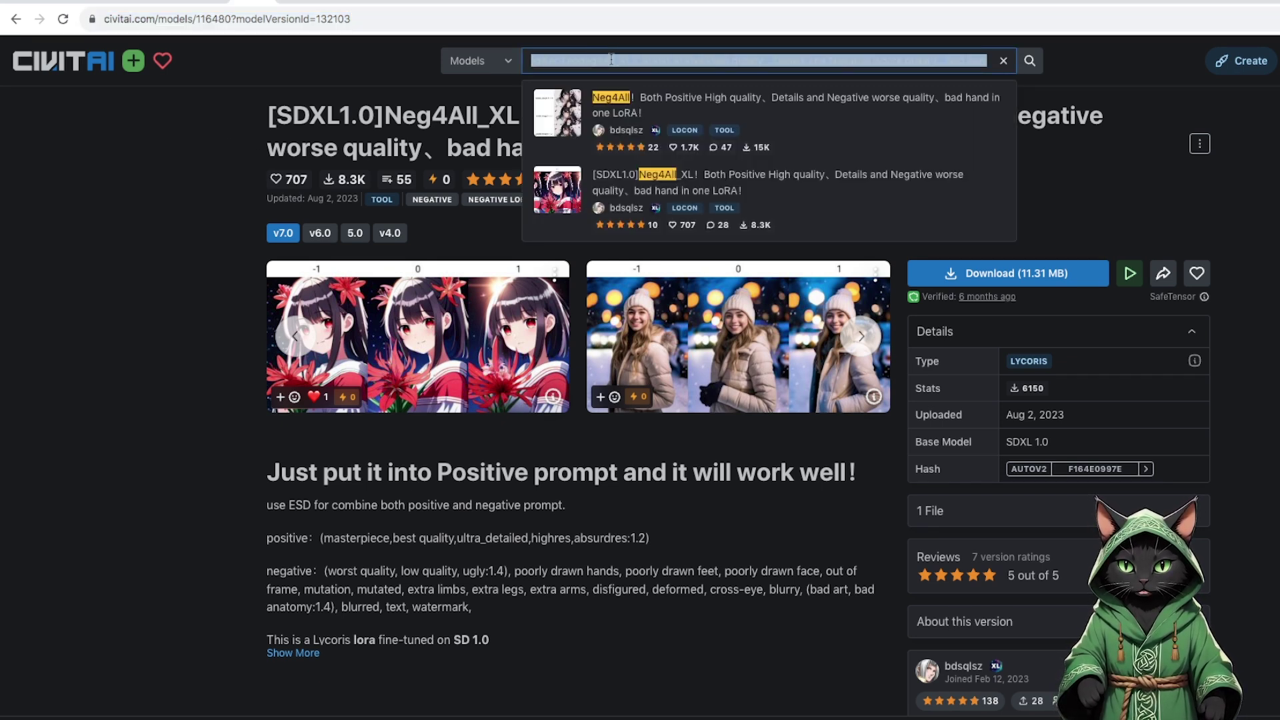
left_click(648, 110)
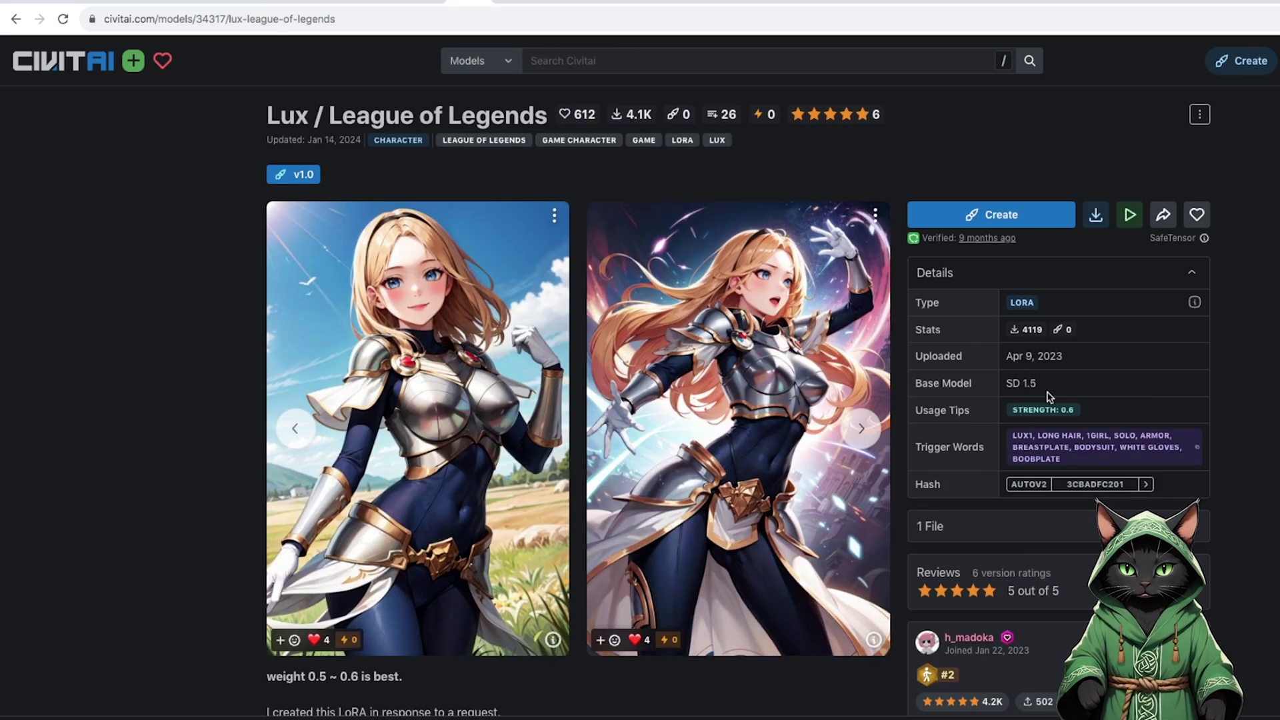
left_click(612, 4)
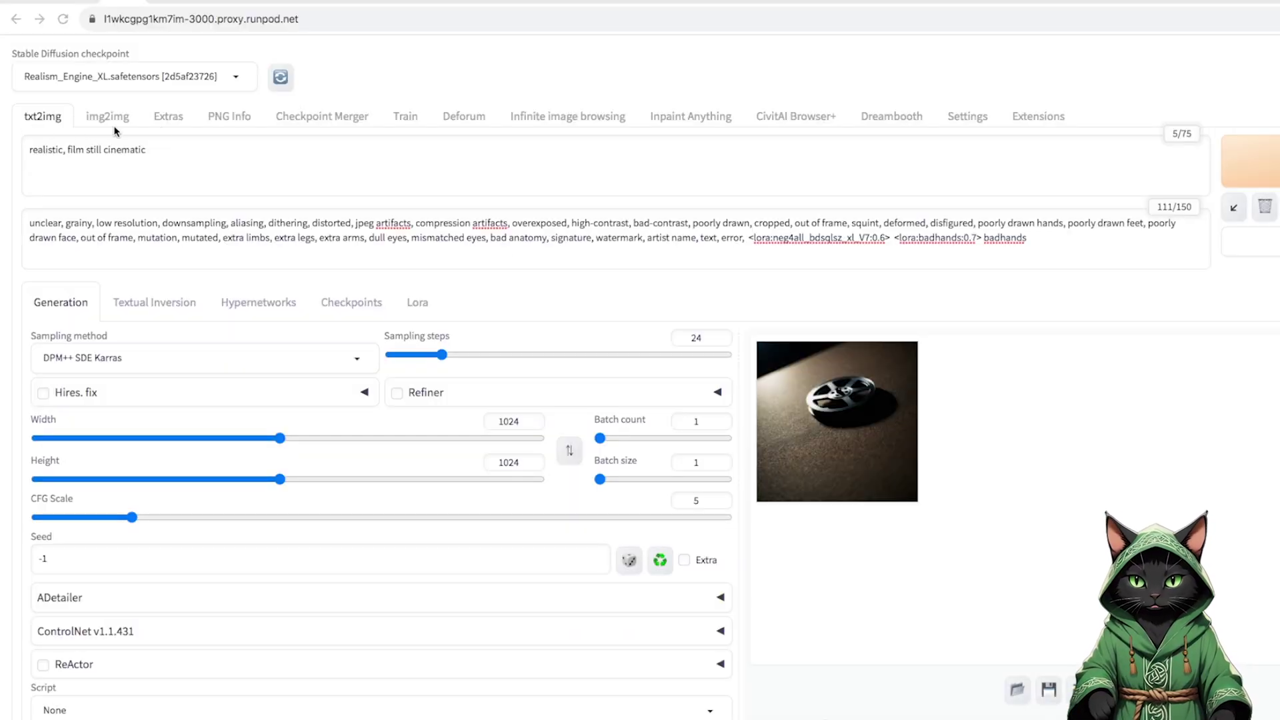
Search CivitAI Browser+ for models and show the epiCPhotoGasm checkpoint's installed version details.
left_click(793, 115)
left_click(556, 195)
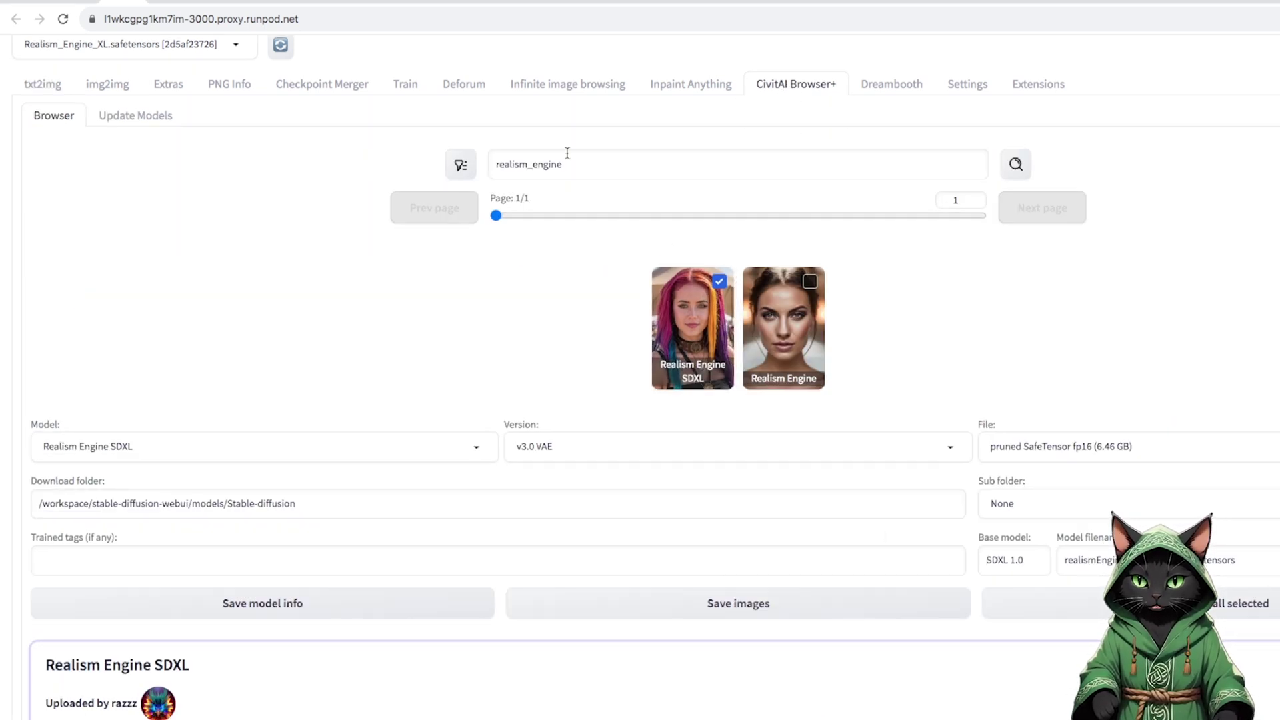
left_click(701, 353)
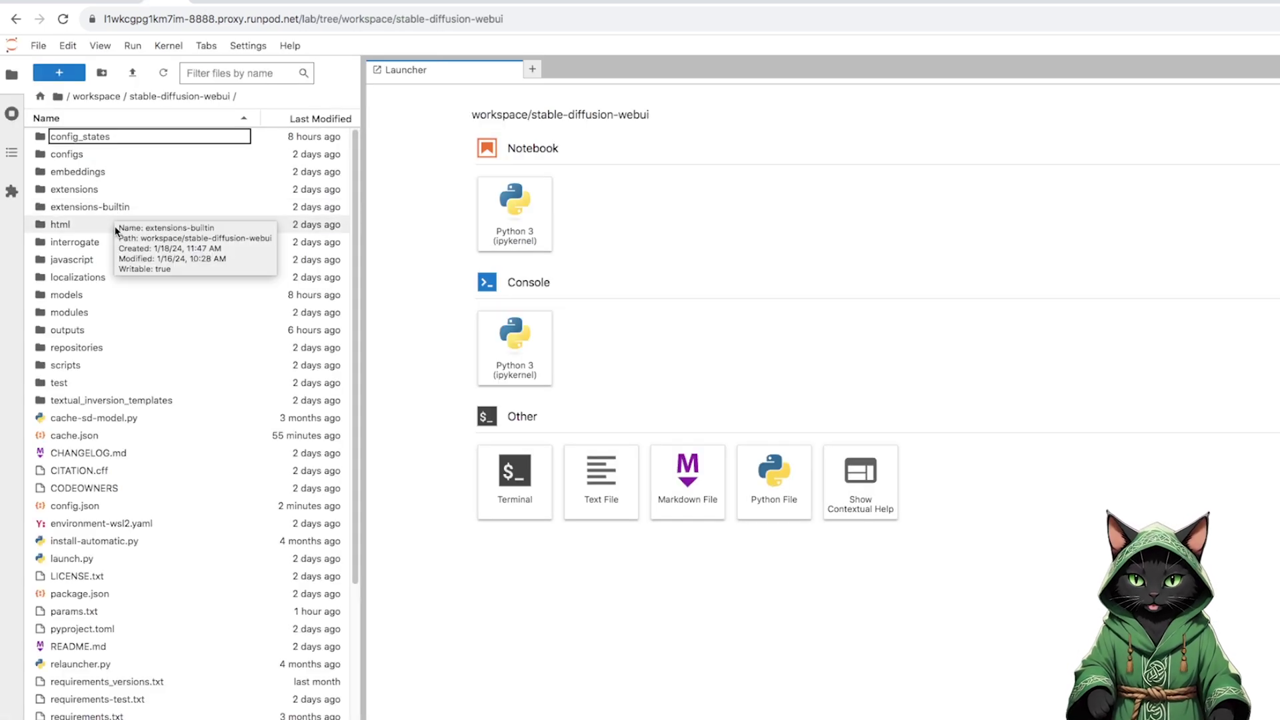
Browse into models/Lora to list the installed LoRA .safetensors files.
double_click(89, 290)
double_click(87, 363)
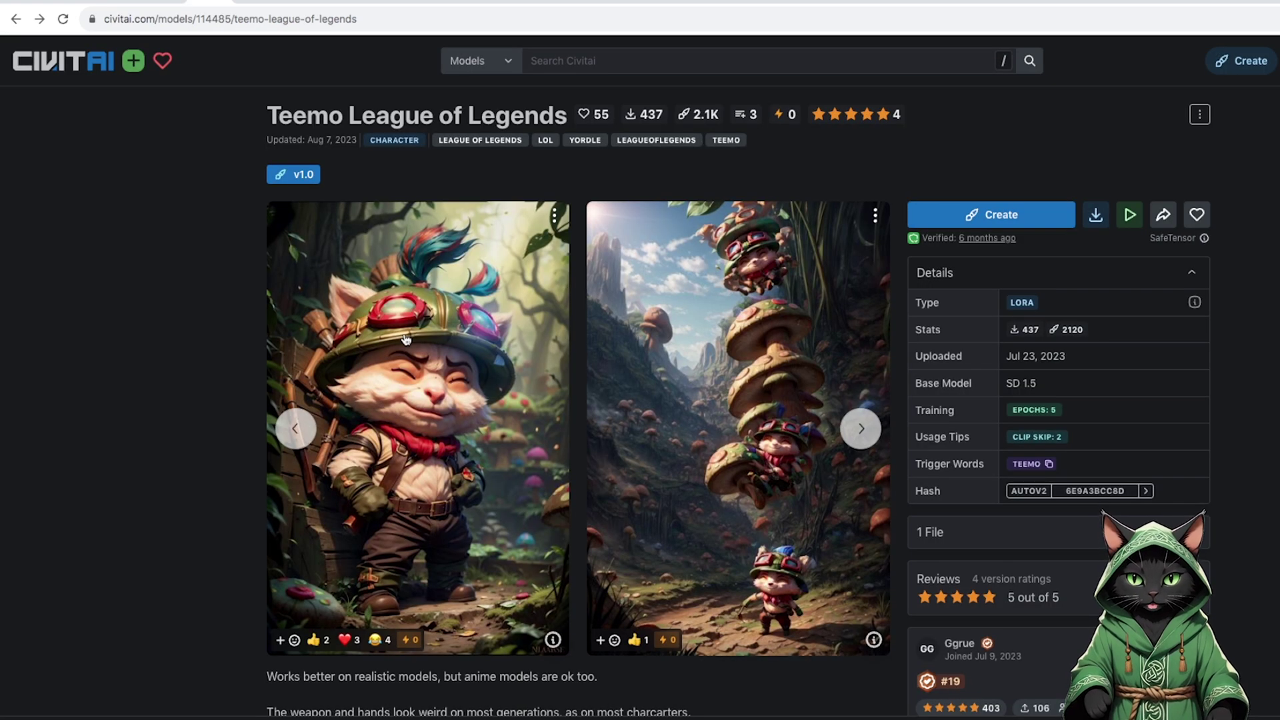
Scroll the Teemo LoRA page down to the Details panel showing the TEEMO trigger word.
scroll(405, 340, "down", 1)
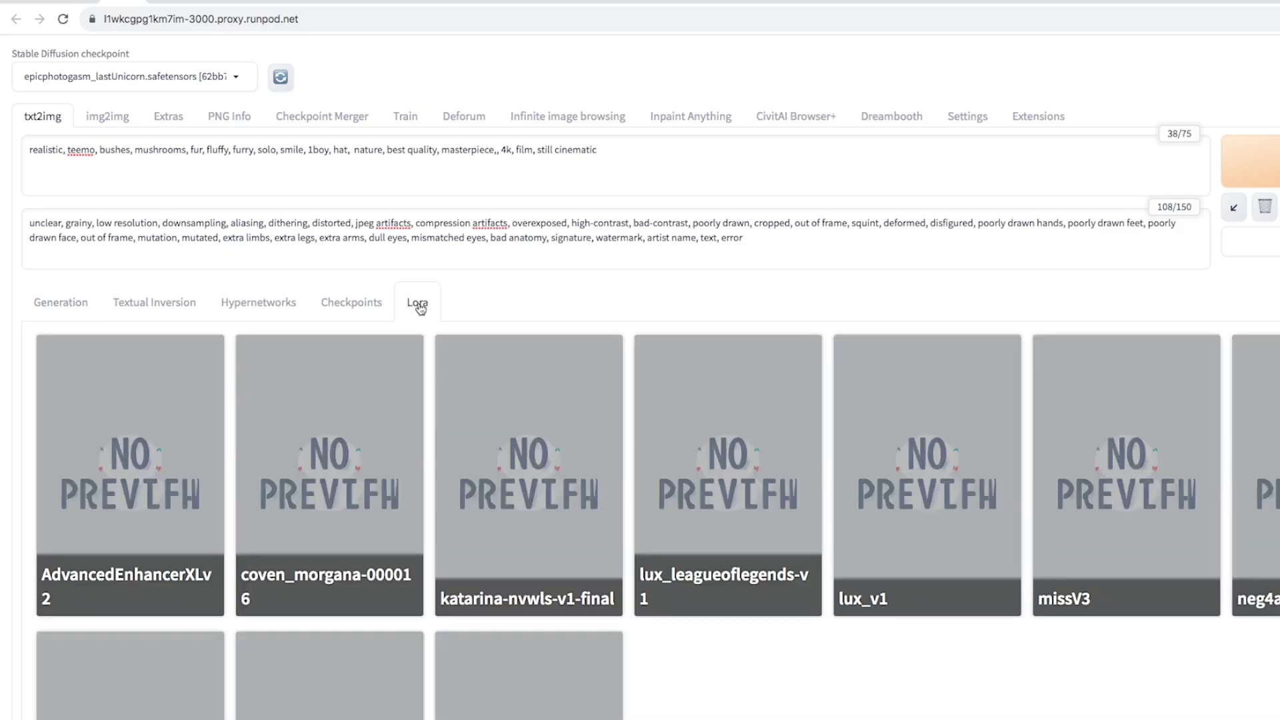
Refresh the LoRA list and move the neg4all LoRA tag into the negative prompt.
left_click(798, 308)
left_click(766, 240)
type(",")
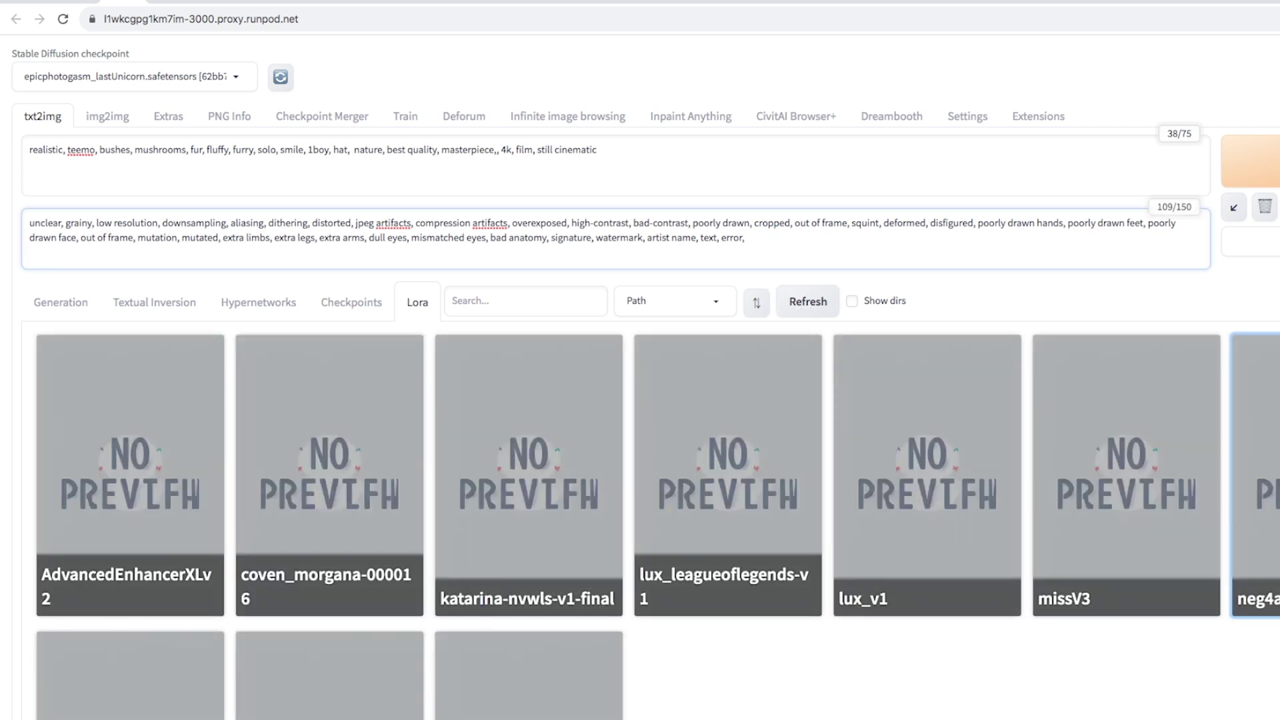
left_click(1255, 533)
left_click_drag(728, 149, 598, 150)
right_click(635, 159)
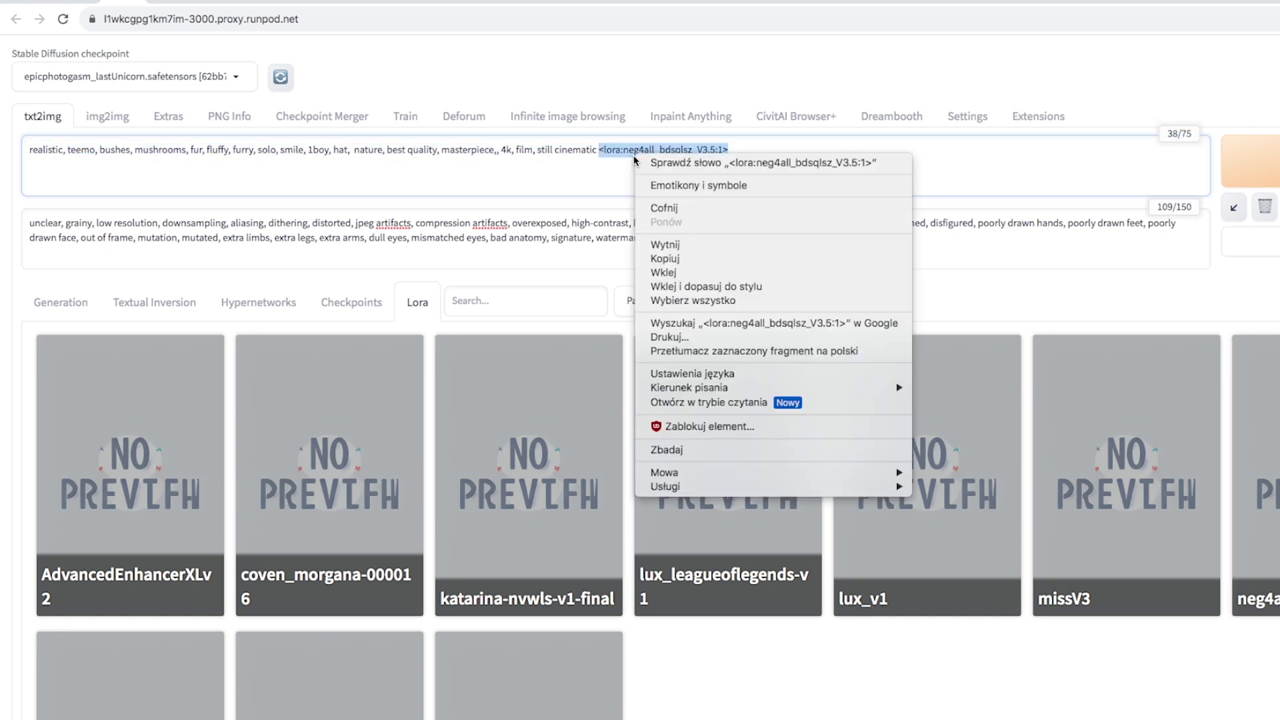
left_click(694, 243)
left_click(783, 249)
key("super+v")
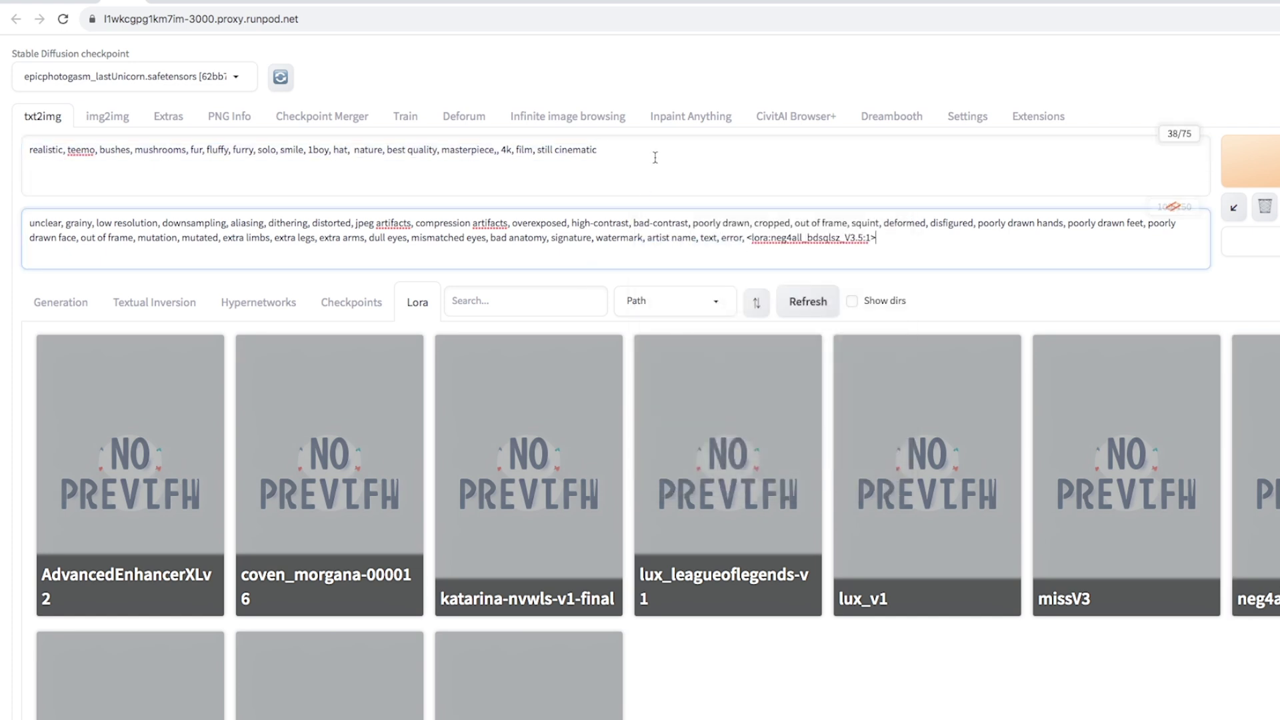
Add the <lora:teemo:0.8> tag to the positive prompt.
left_click(654, 151)
scroll(592, 300, "down", 4)
left_click(297, 557)
scroll(297, 557, "up", 4)
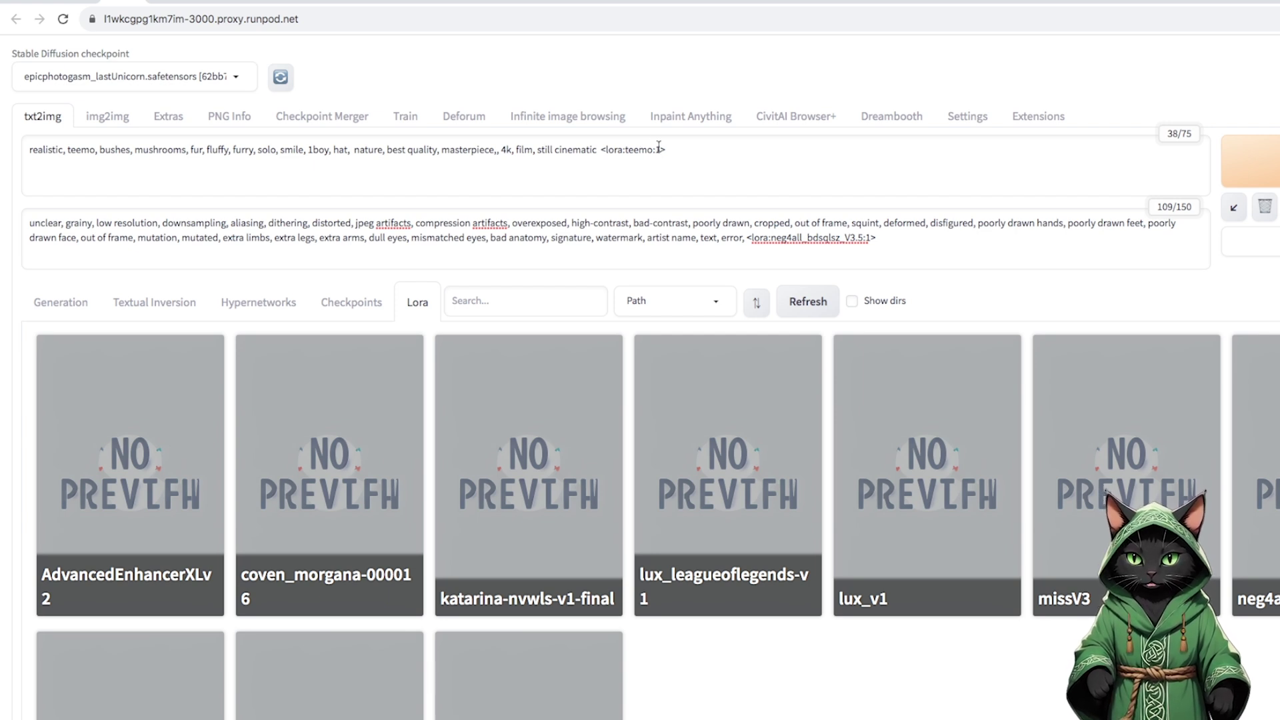
left_click(660, 148)
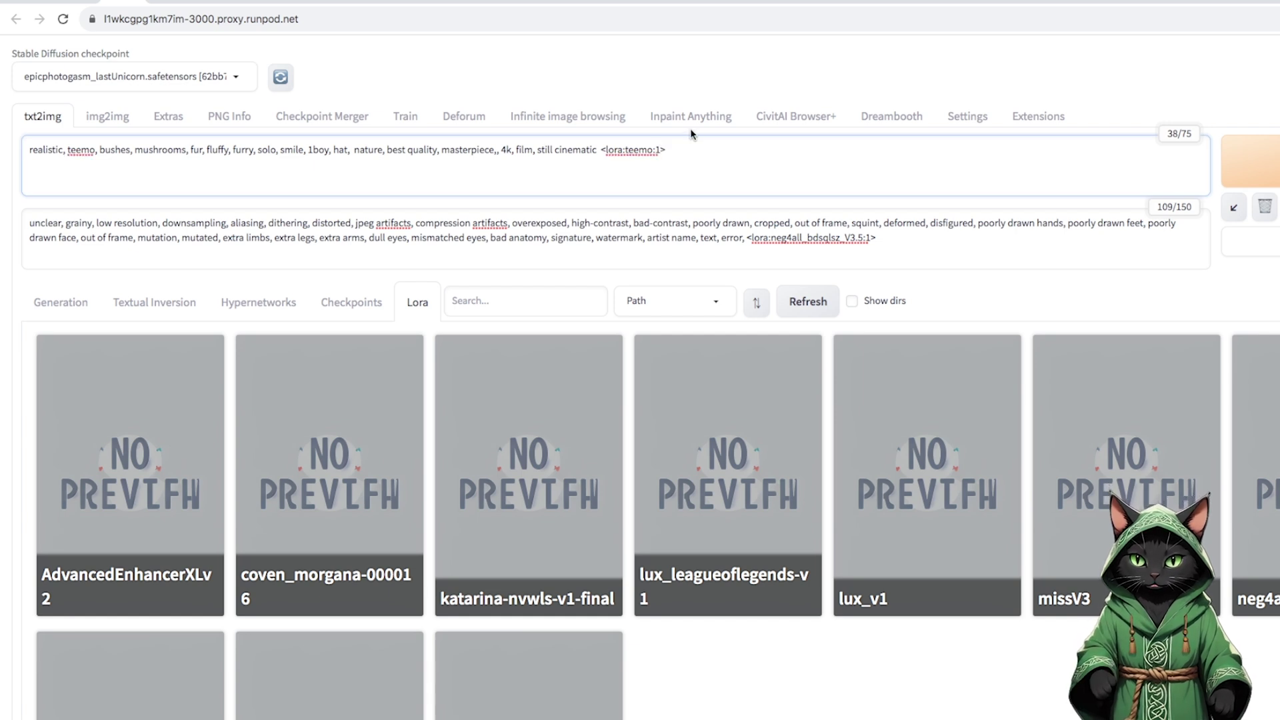
key("BackSpace")
type("0")
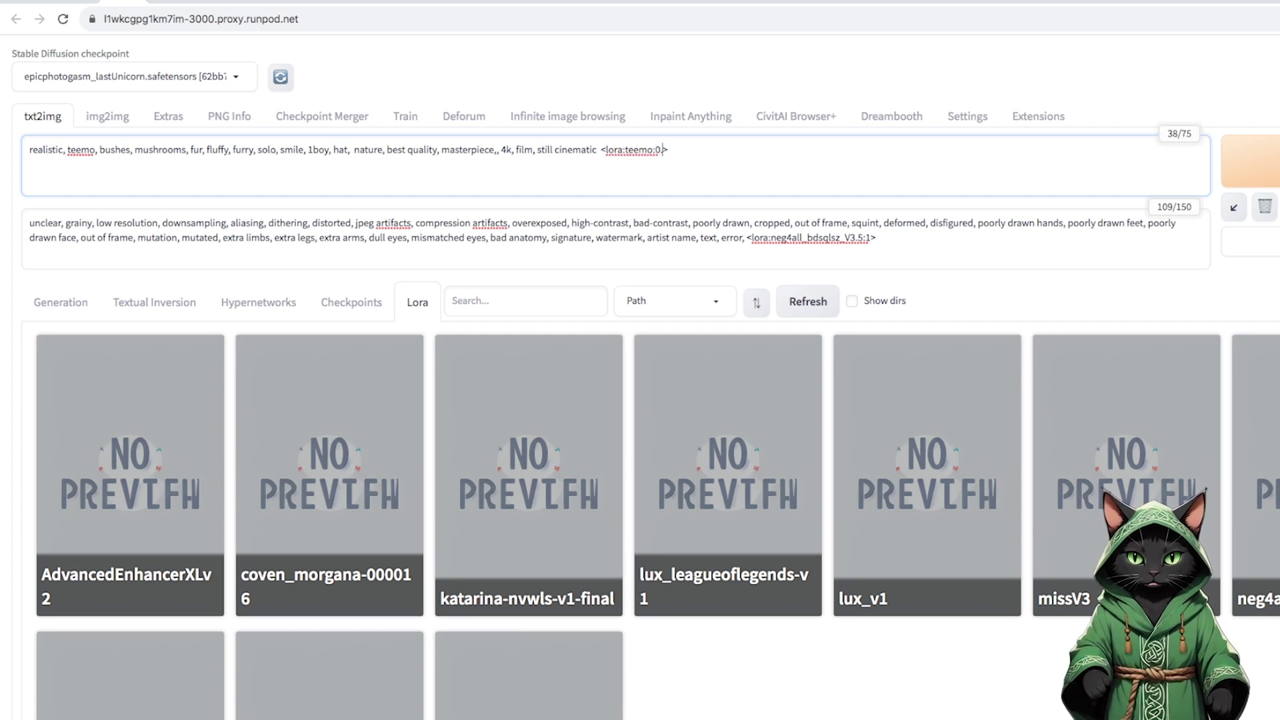
type(".8")
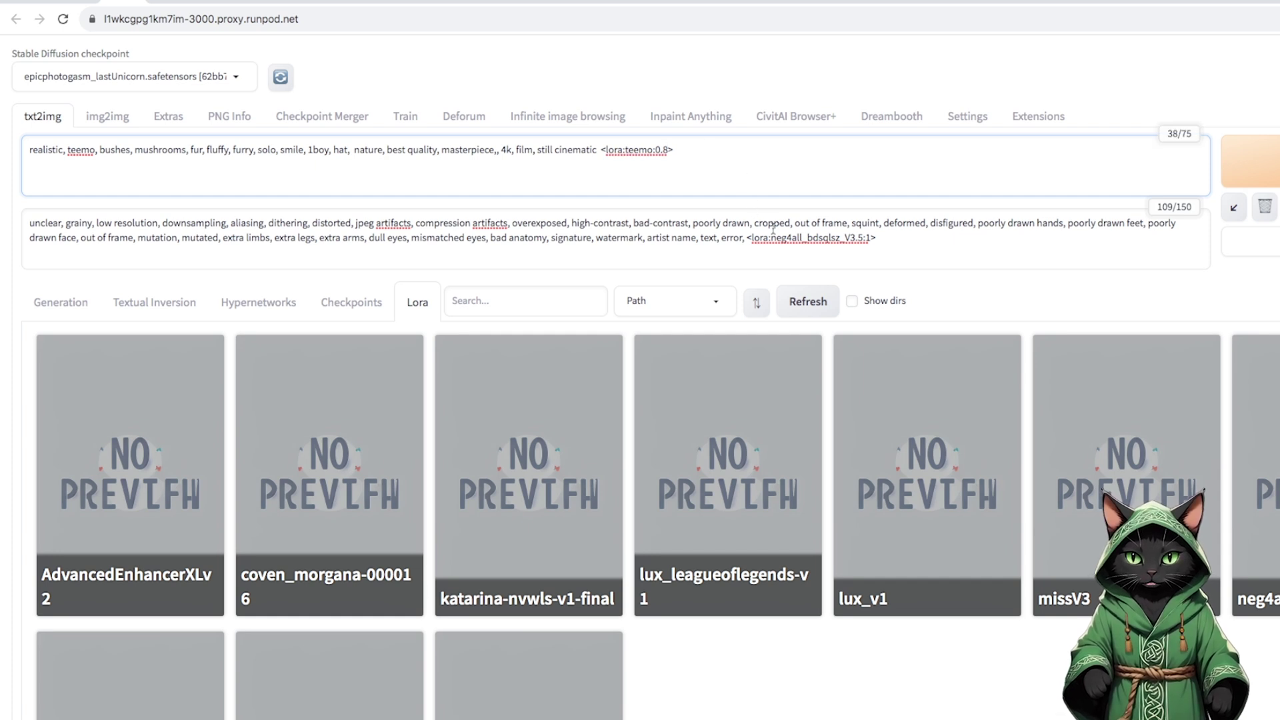
Change the neg4all LoRA weight in the negative prompt to 0.6.
left_click(874, 239)
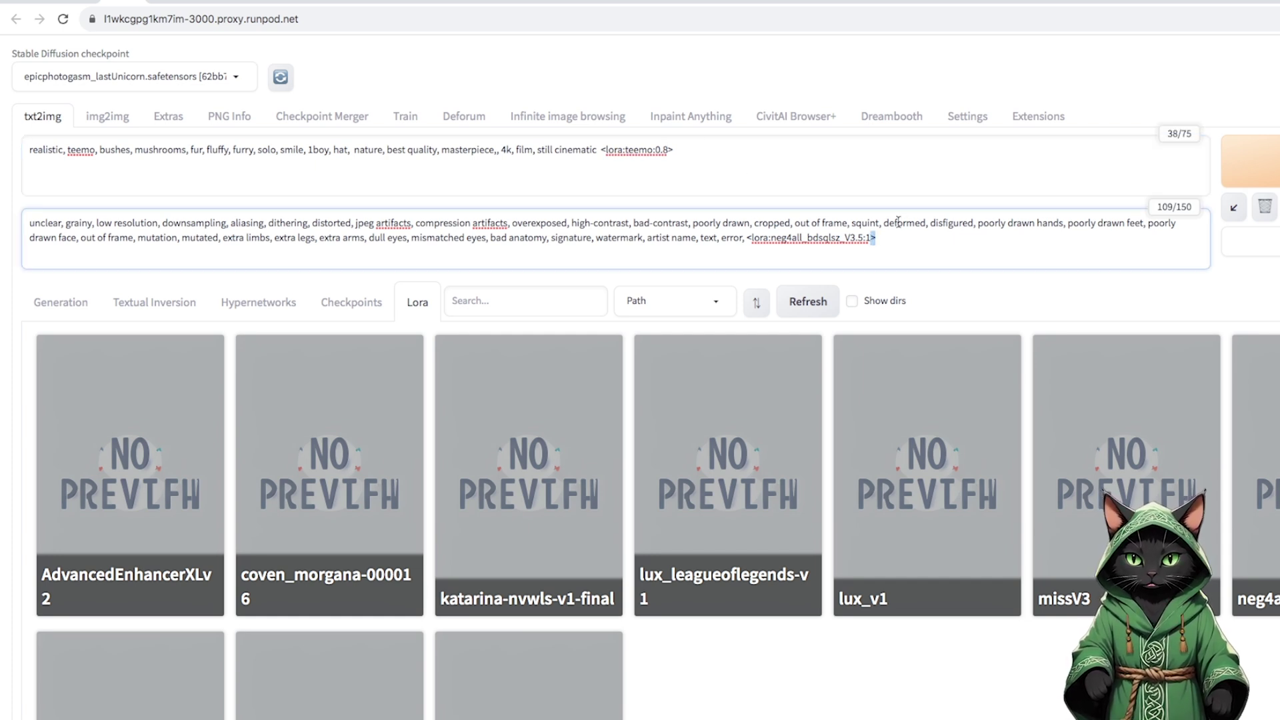
key("Left")
key("BackSpace")
type("0.6")
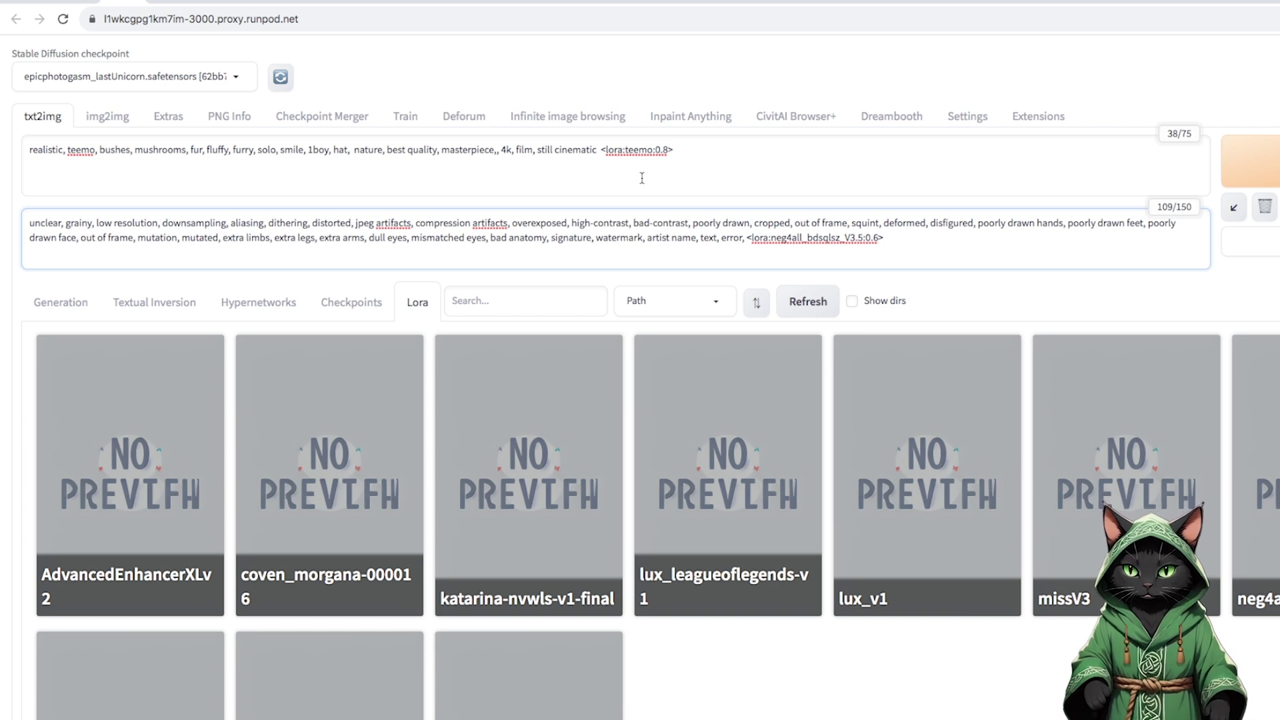
Generate the first 728×728 Teemo mushroom-forest image and open it full-screen.
left_click(68, 307)
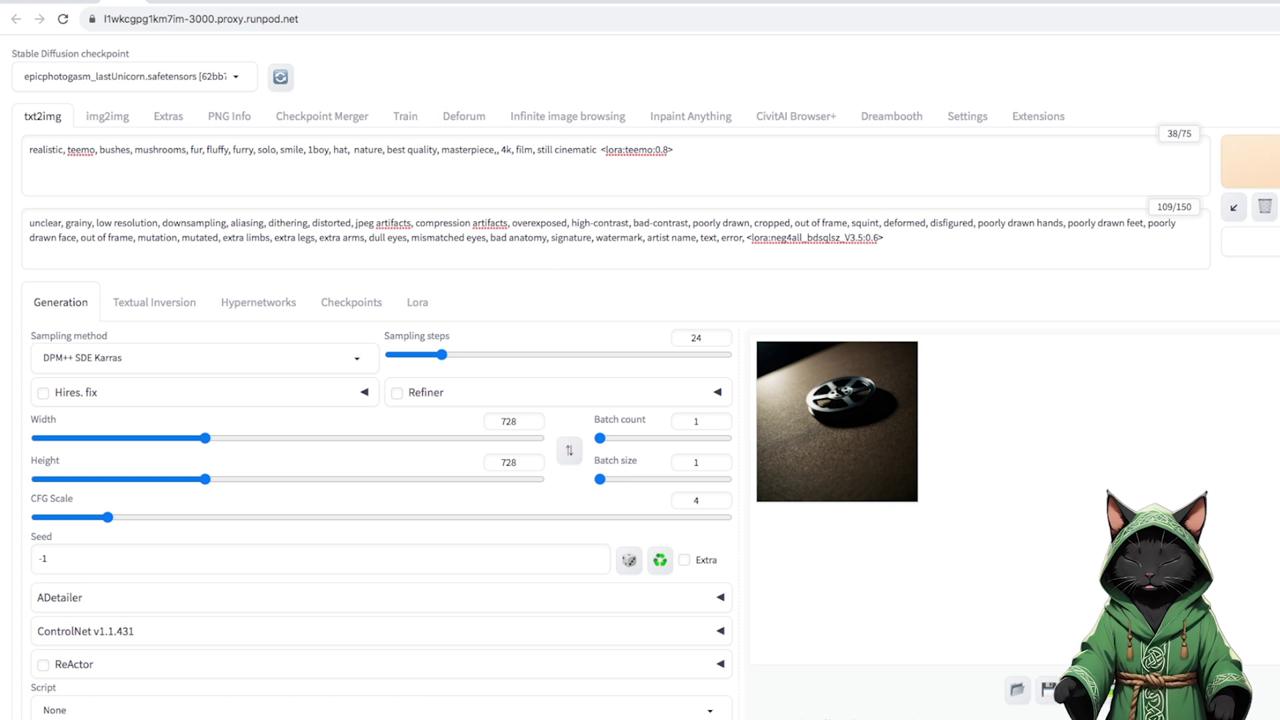
left_click(1269, 162)
scroll(734, 237, "down", 2)
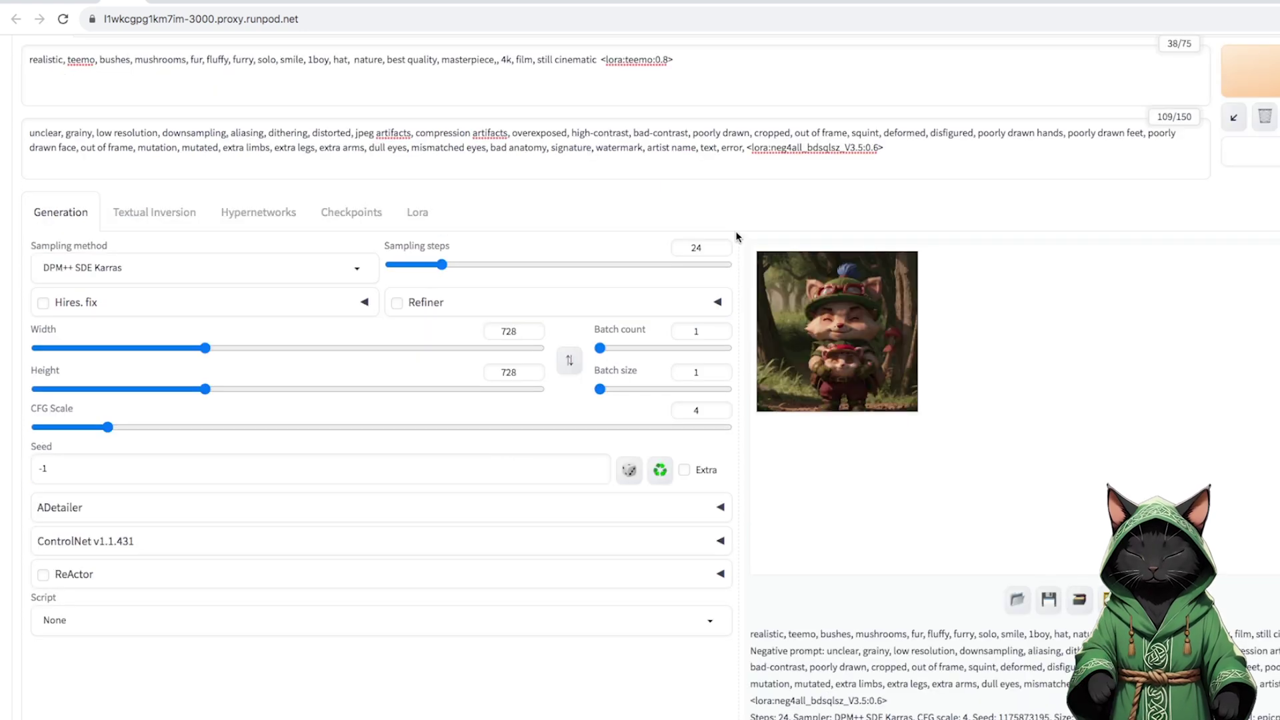
left_click(814, 311)
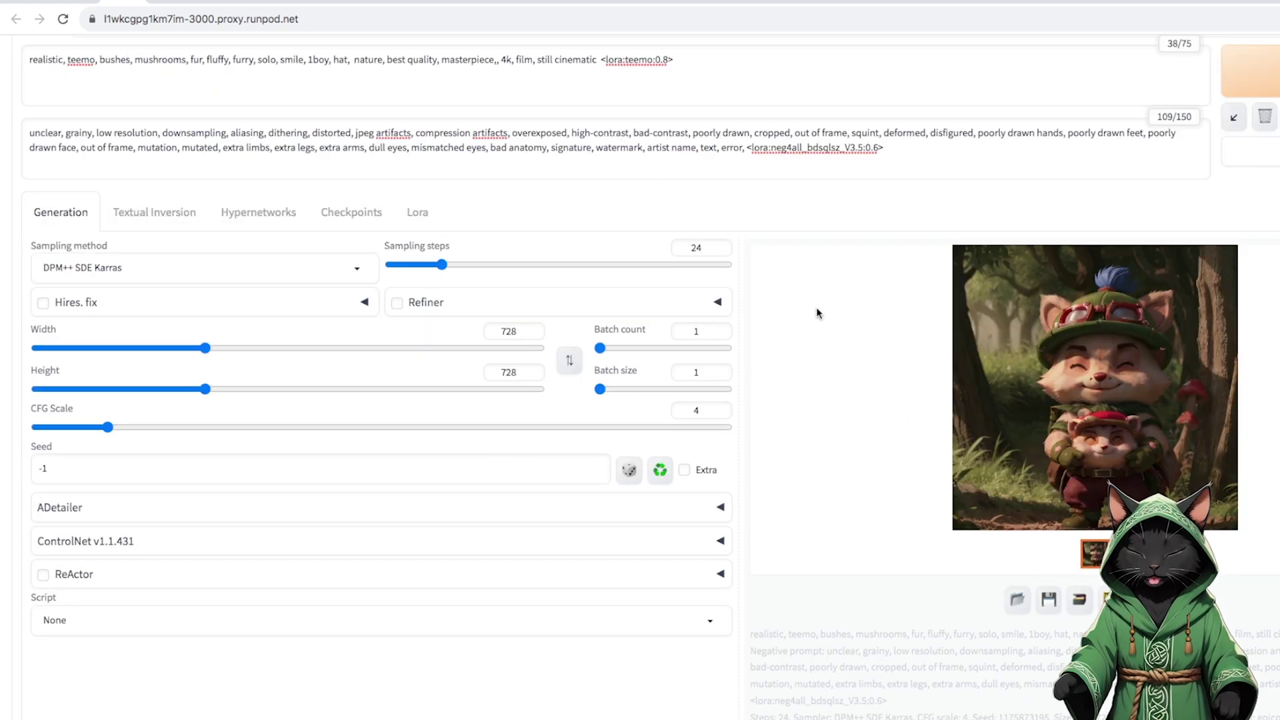
left_click(1008, 343)
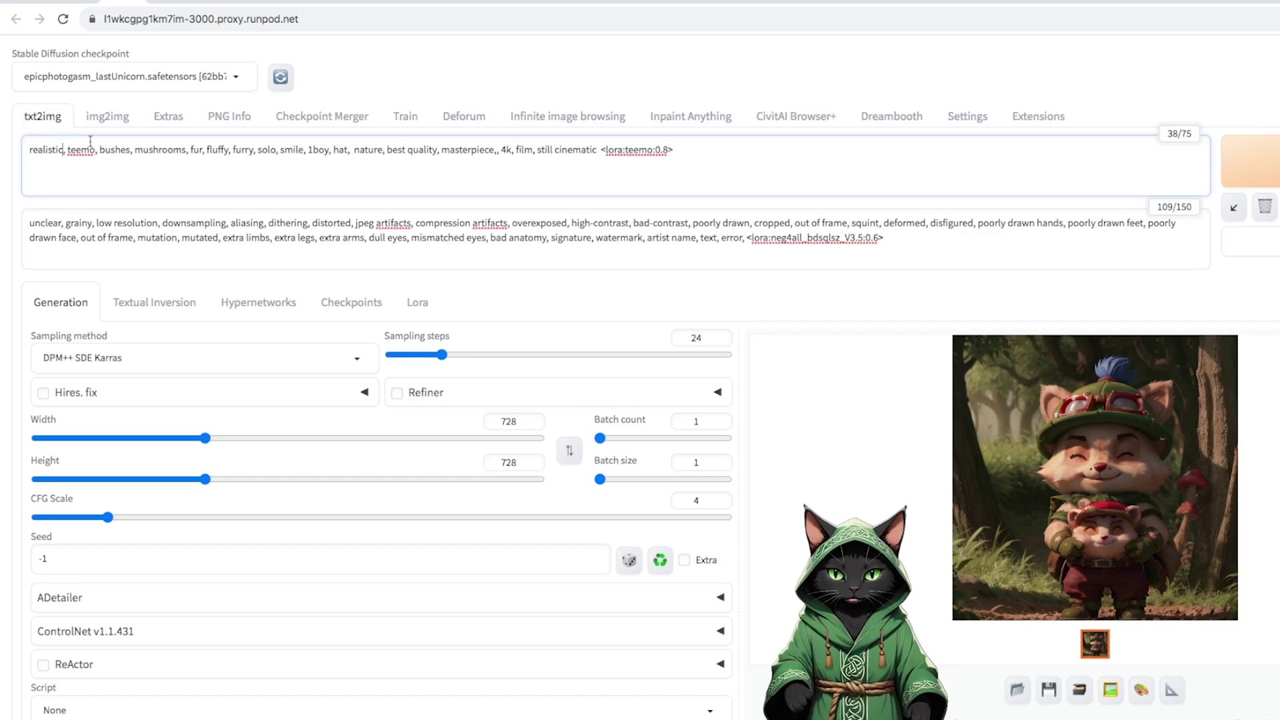
Add 'photography' to the prompt, set the teemo LoRA to 0.75, then generate and preview.
type("photograp")
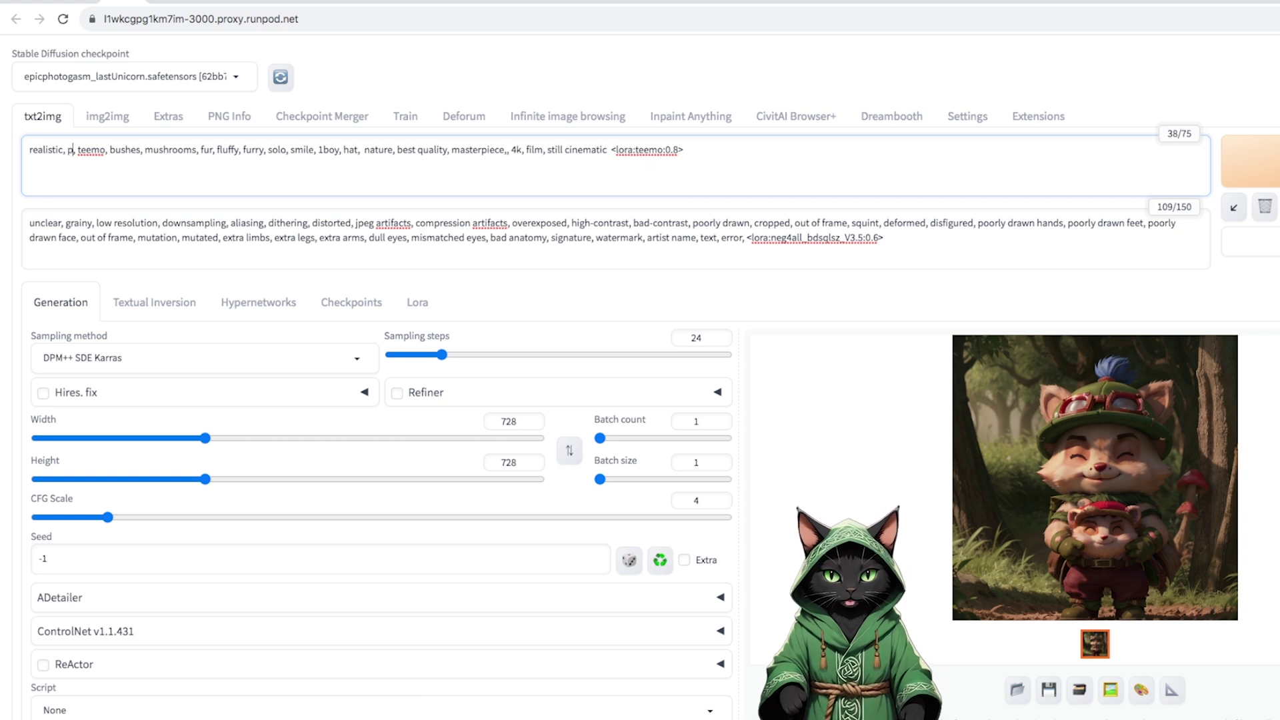
type("hy")
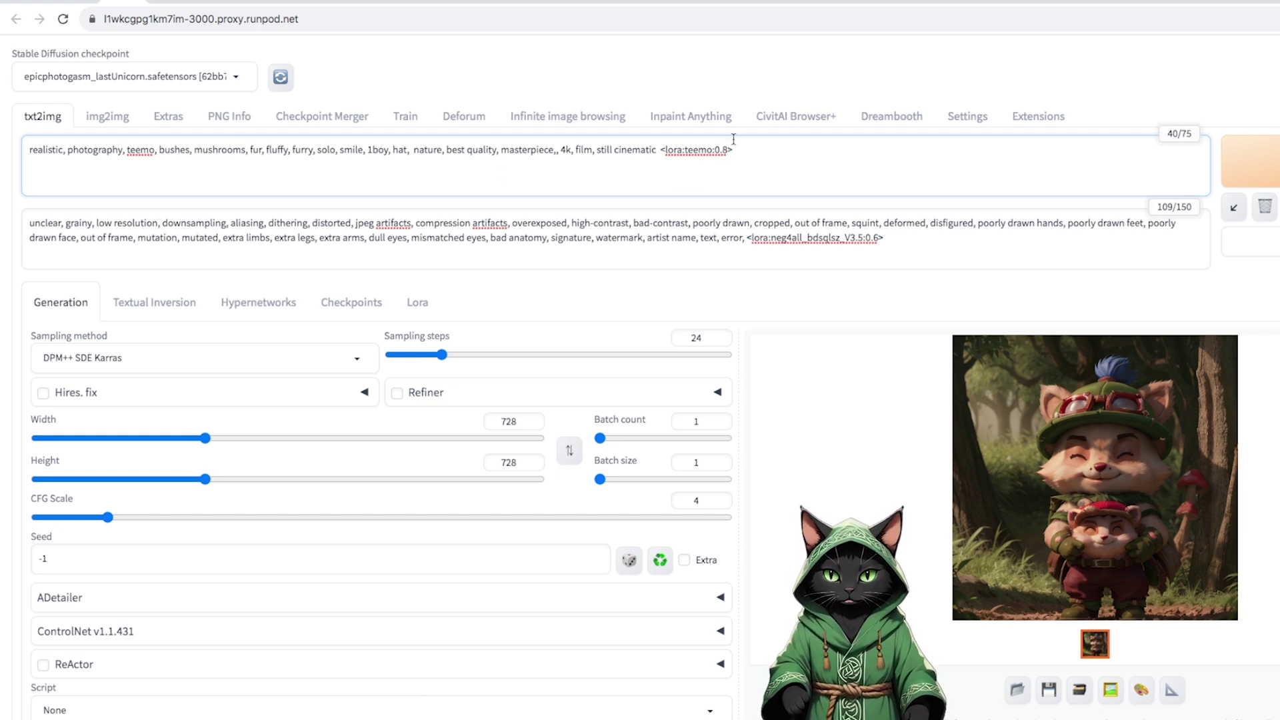
key("Left")
key("BackSpace")
type("75")
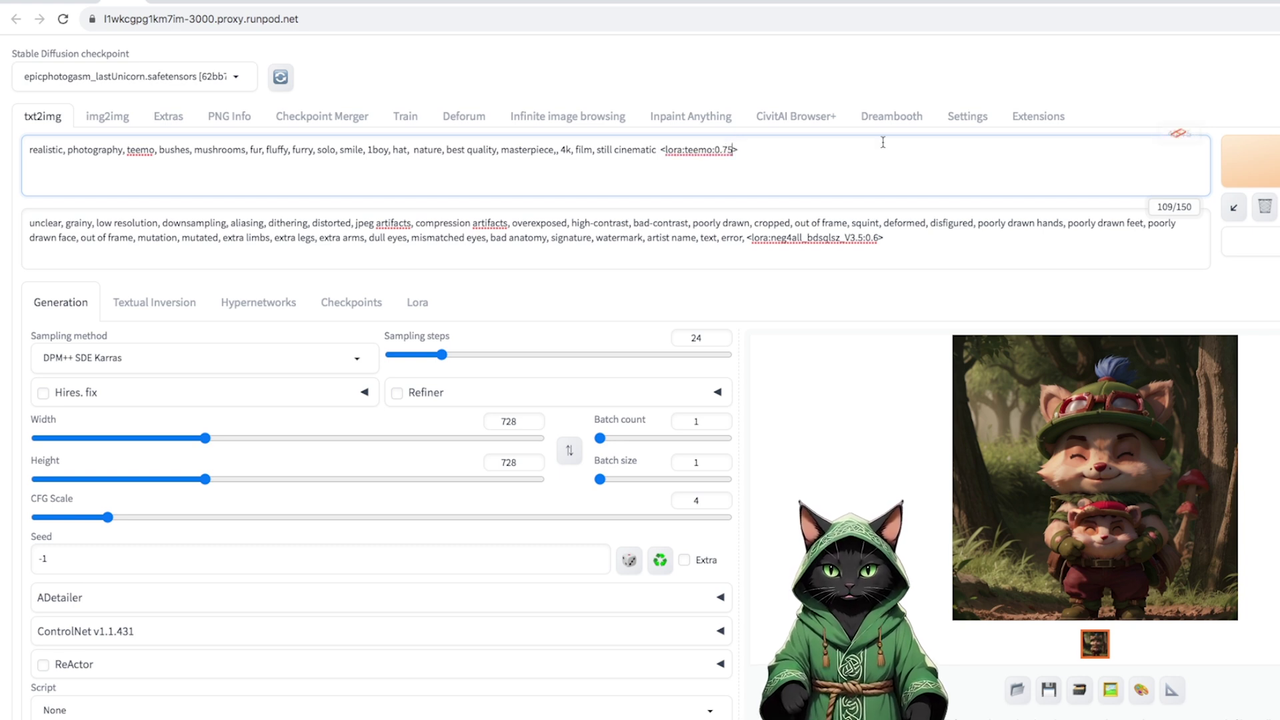
left_click(1249, 161)
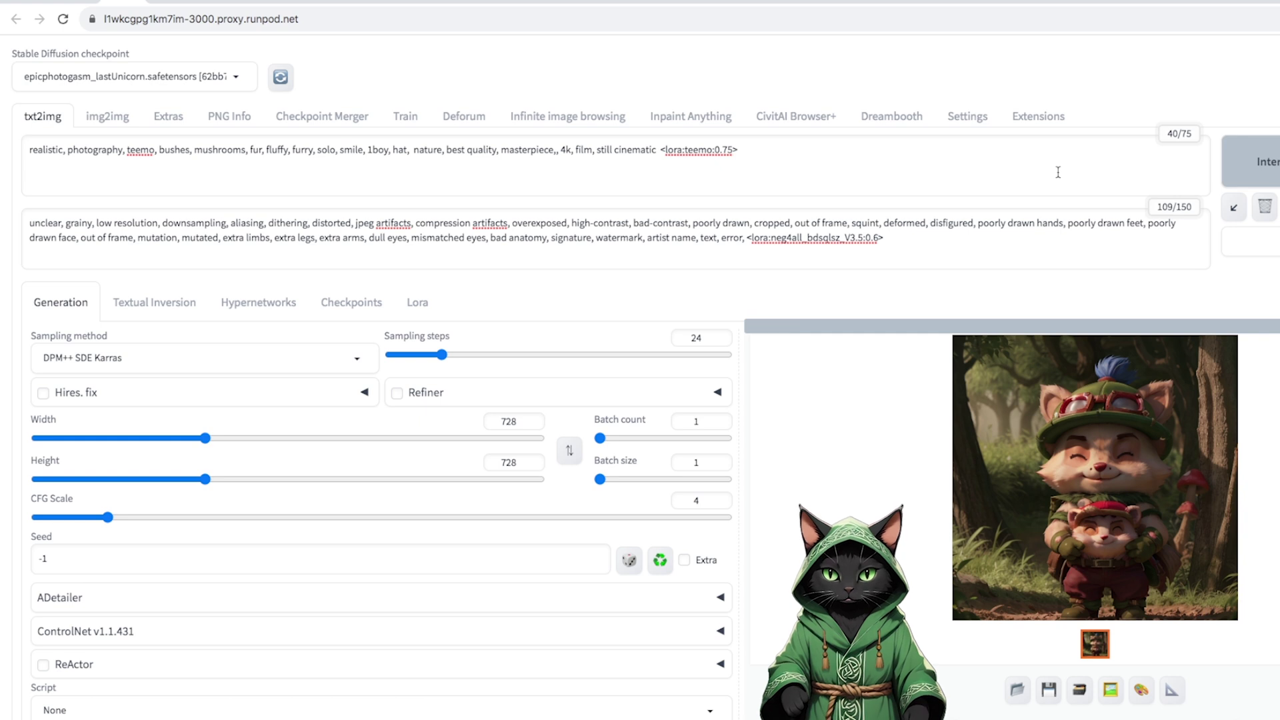
left_click(1094, 477)
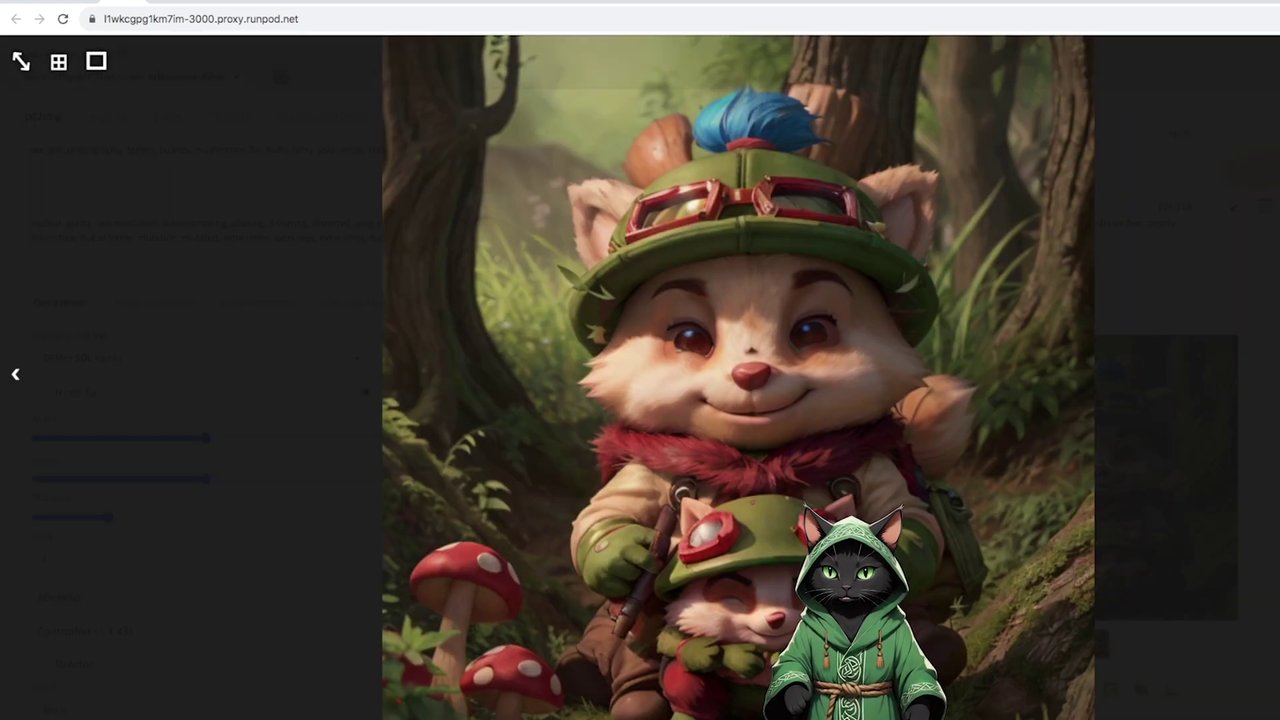
left_click(1234, 80)
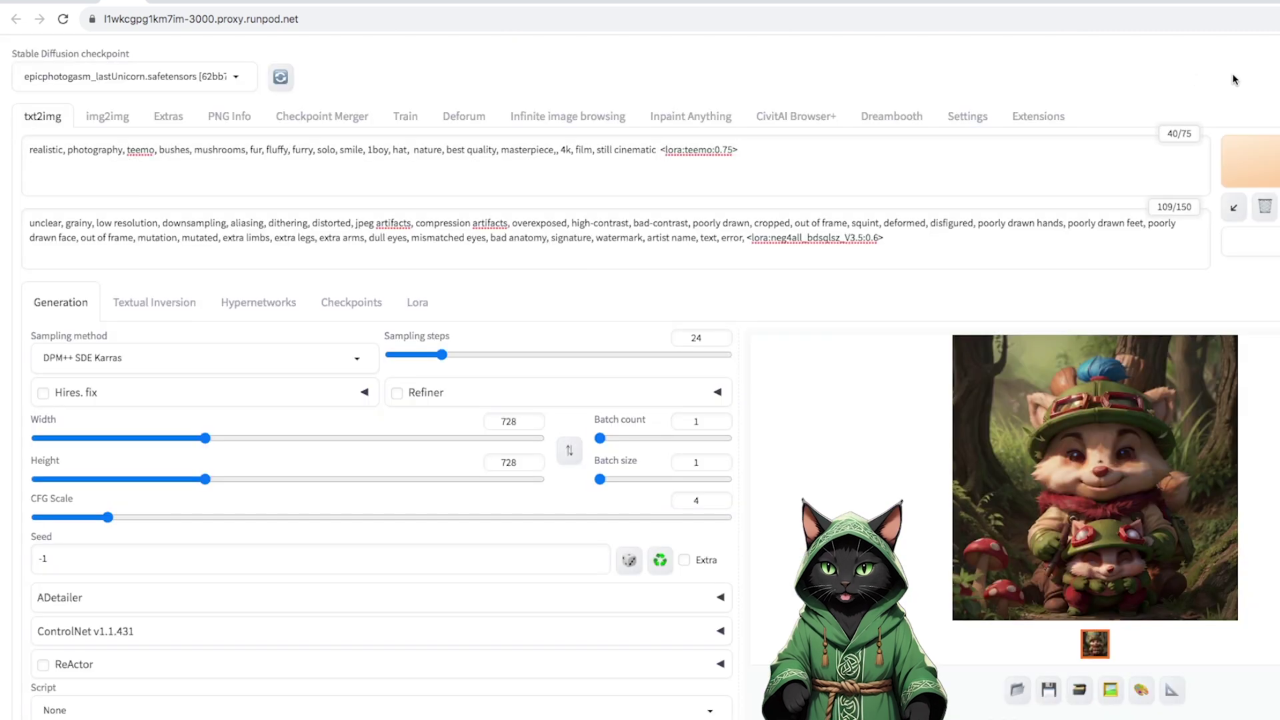
Set the teemo LoRA weight to 0.78 and regenerate with the revised prompt and sampler.
left_click(729, 148)
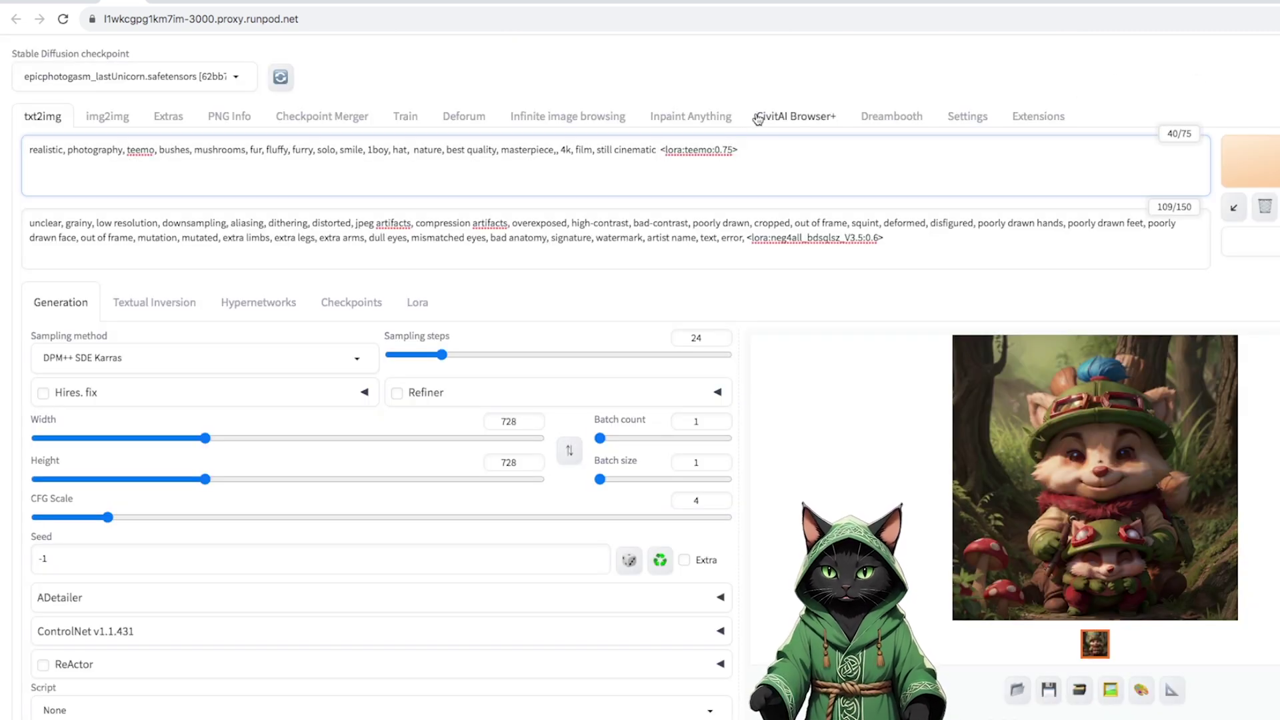
key("Delete")
type("8")
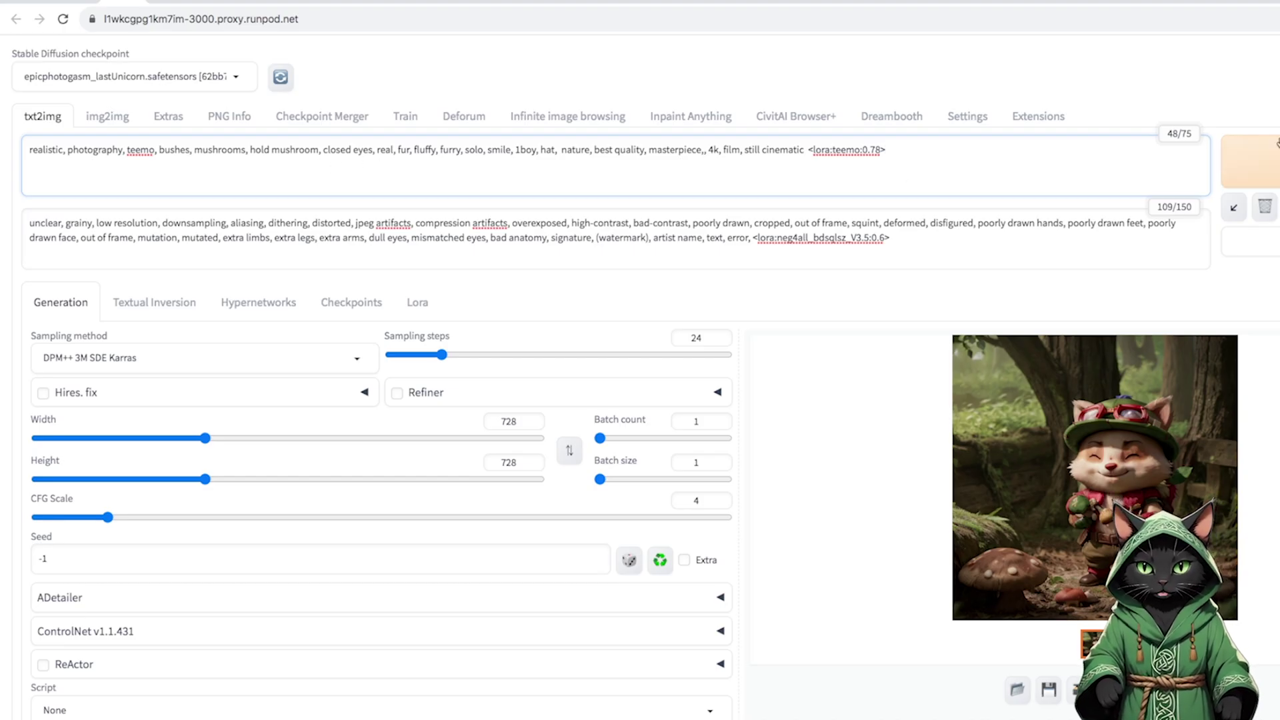
left_click(1230, 160)
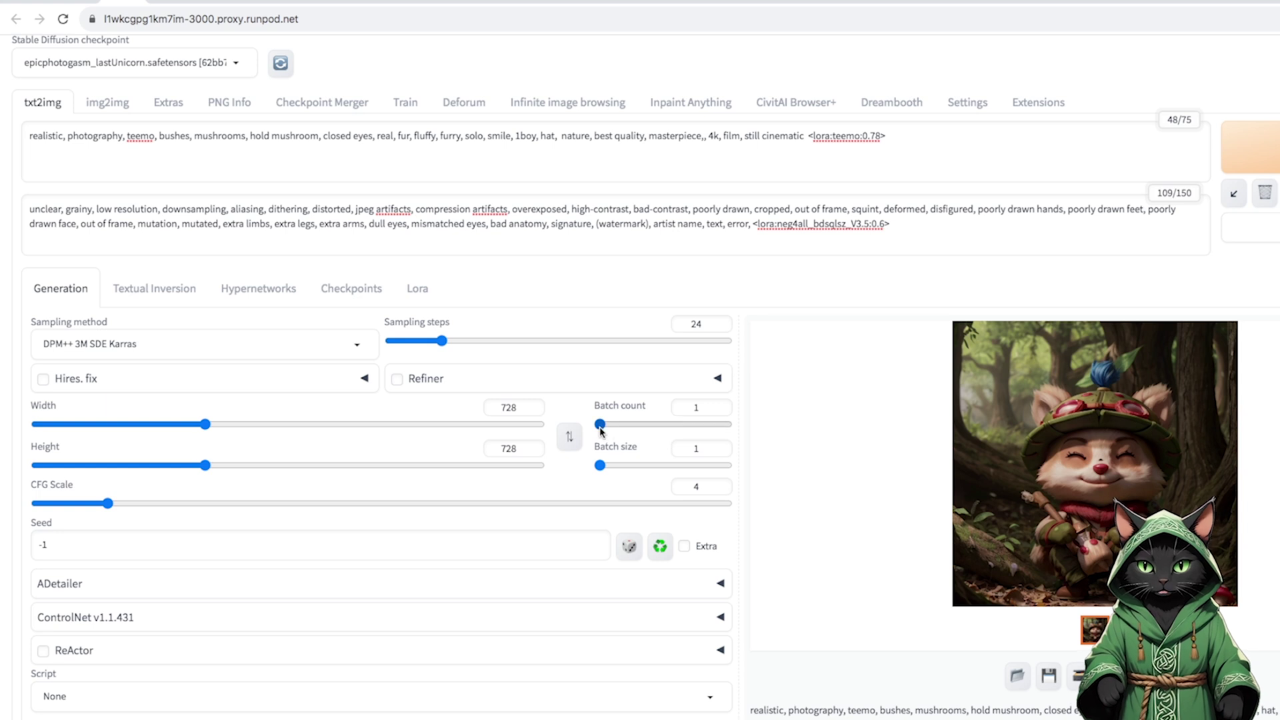
Set Batch count to 30 and generate 30 Teemo images.
left_click_drag(600, 425, 637, 425)
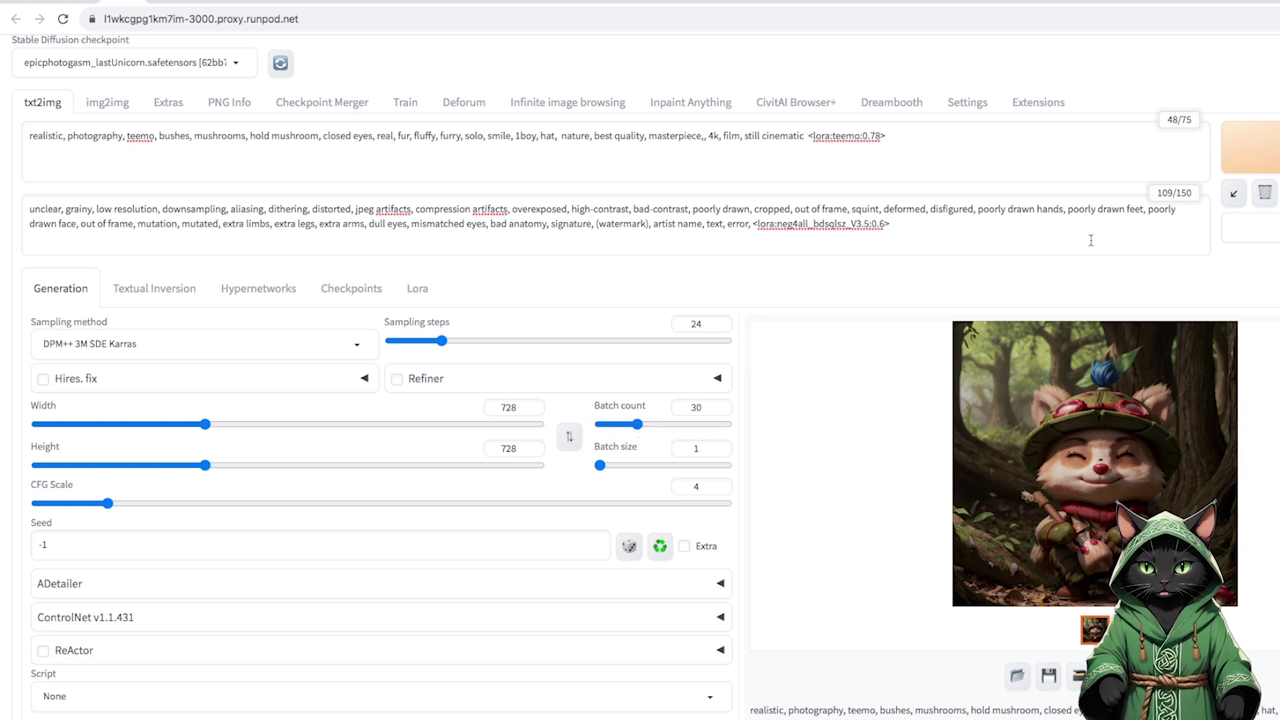
left_click(1251, 148)
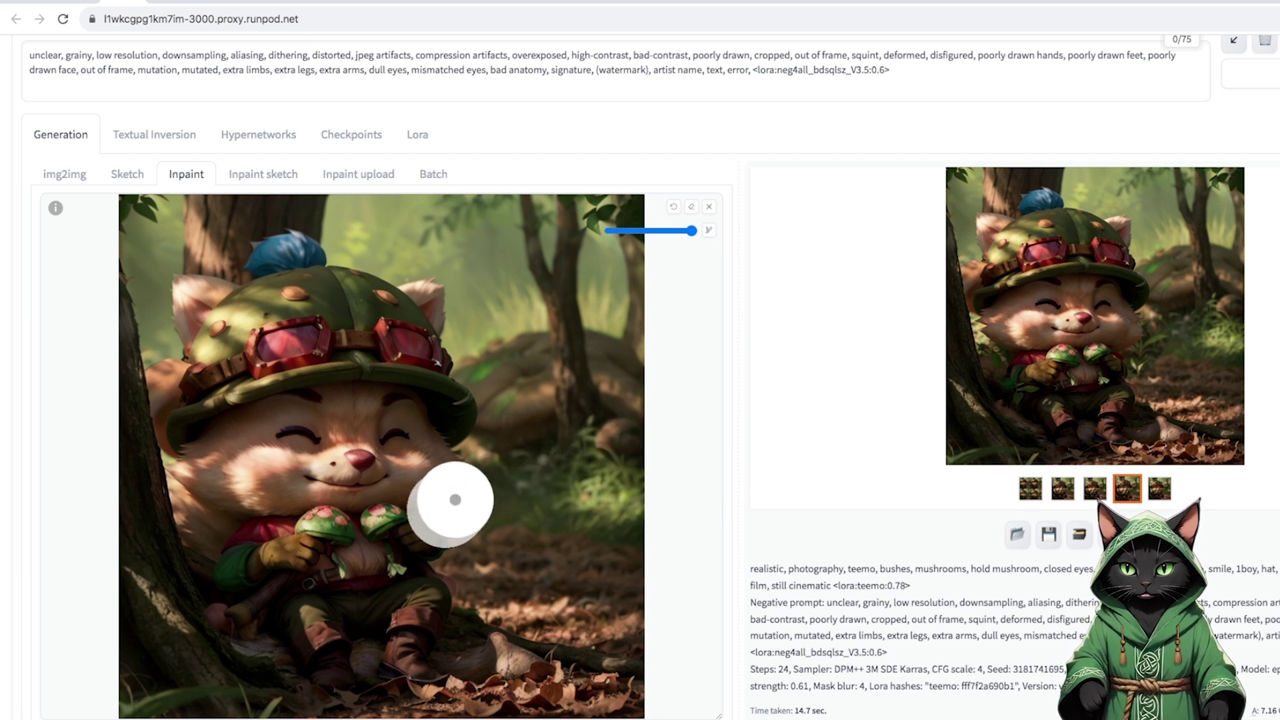
Brush an inpaint mask over the area to fix and scroll down to the inpaint settings.
mouse_move(217, 537)
left_mouse_down()
mouse_move(186, 509)
mouse_move(253, 603)
left_mouse_up()
scroll(657, 353, "down", 7)
scroll(657, 353, "down", 3)
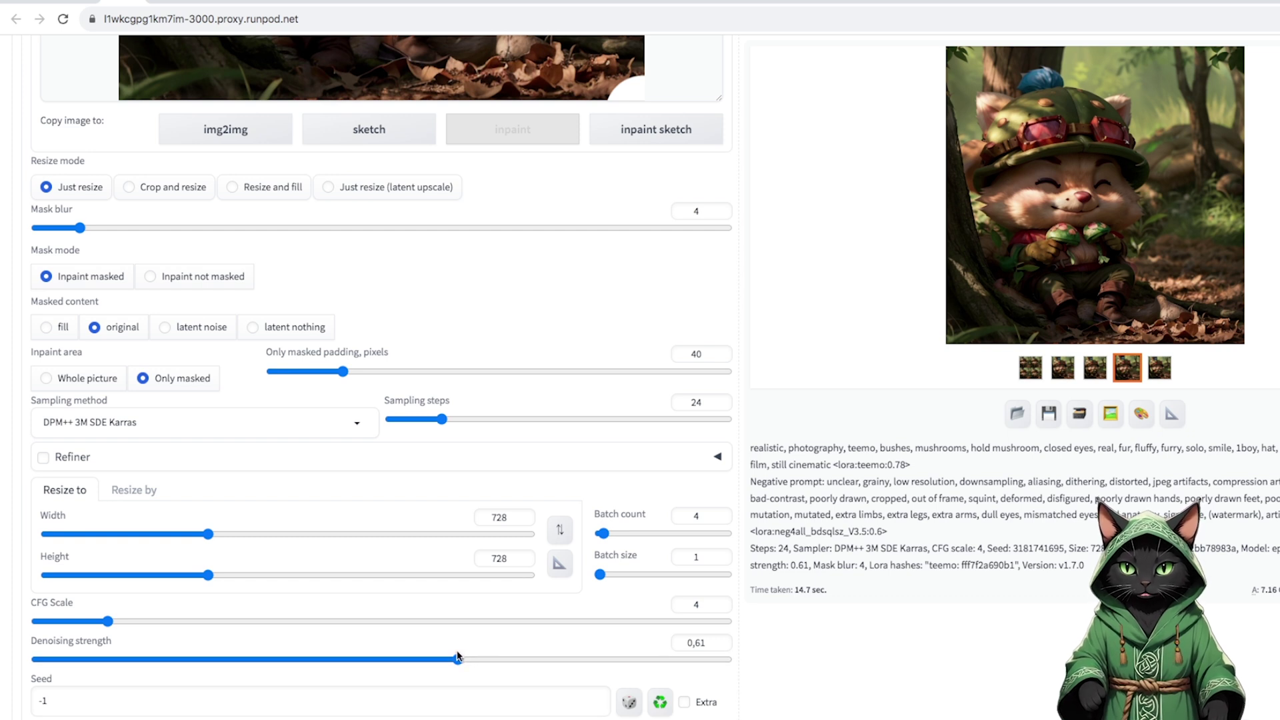
Inpaint the whole Teemo picture at 0.9 denoising and view the two-mushroom result full-size.
left_click(1067, 212)
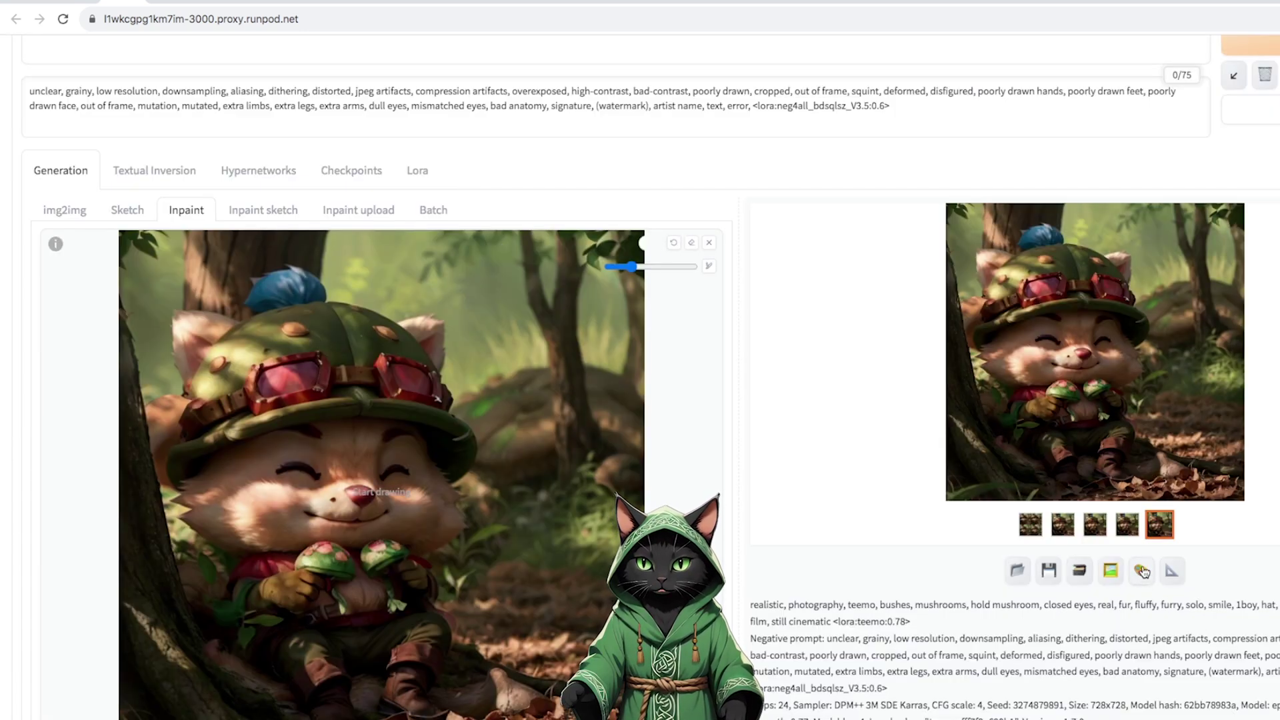
scroll(630, 573, "down", 3)
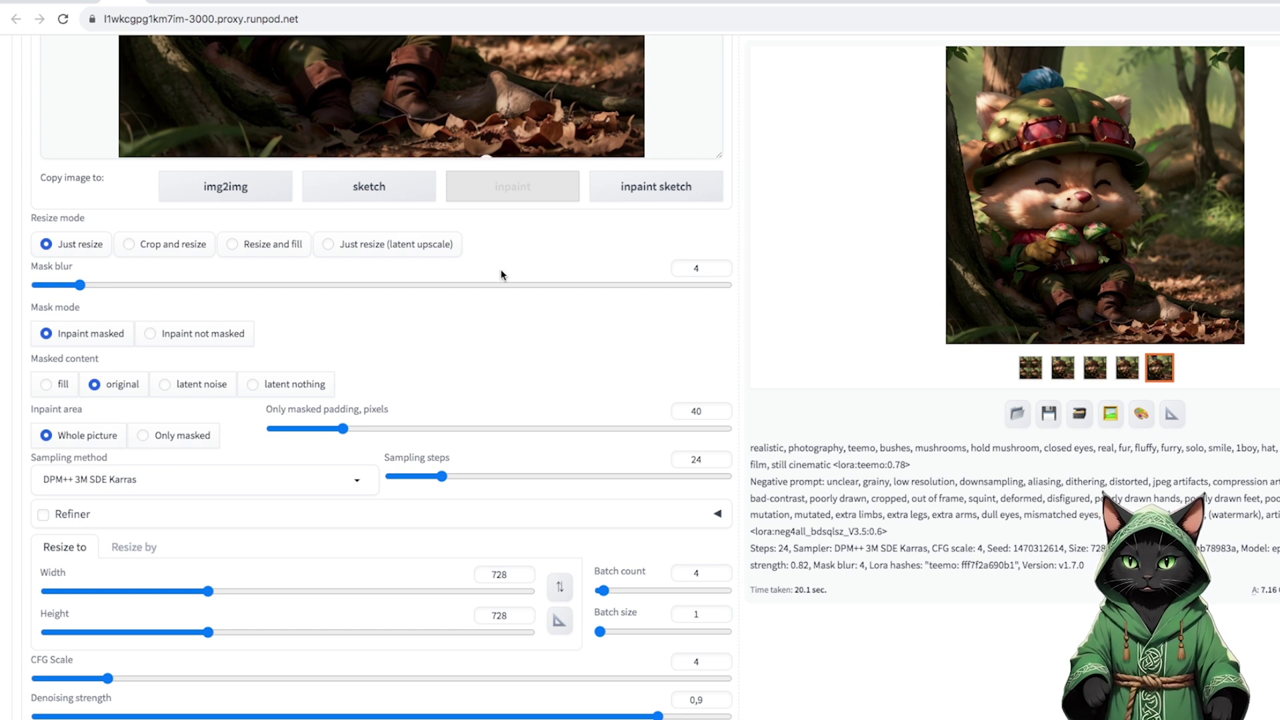
scroll(644, 526, "down", 2)
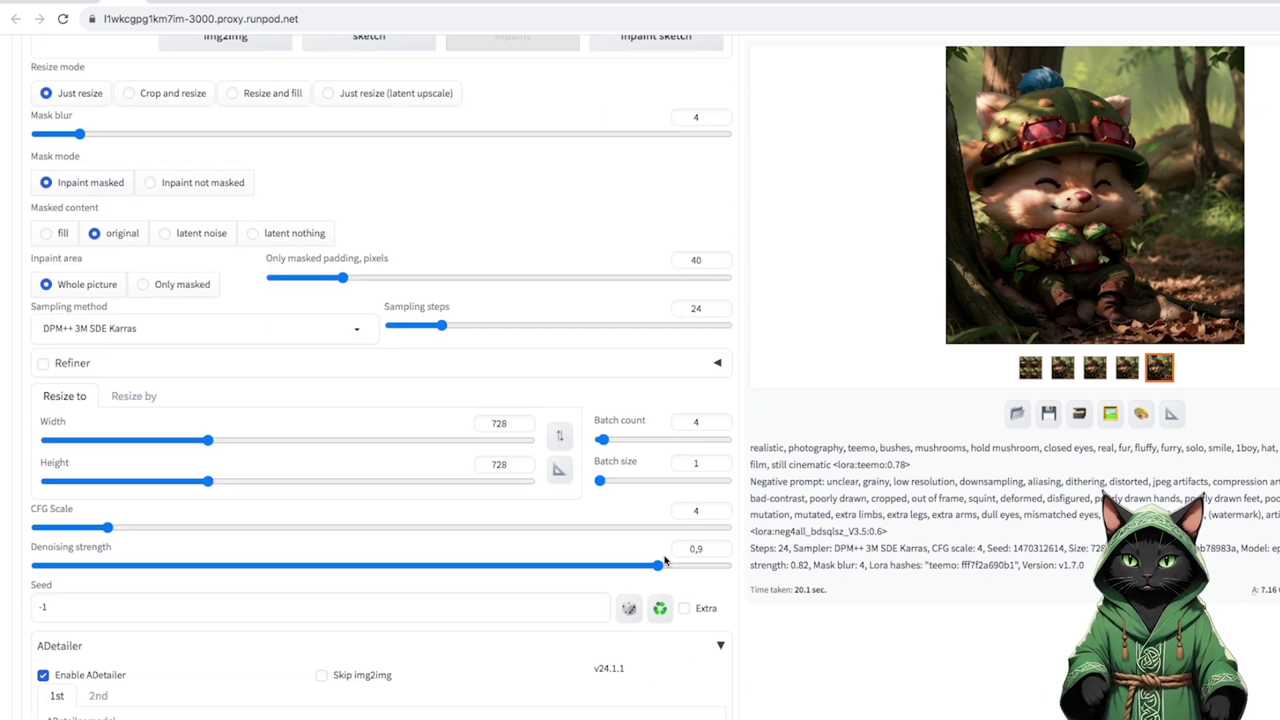
scroll(663, 563, "up", 12)
key("ctrl+Return")
scroll(731, 423, "down", 2)
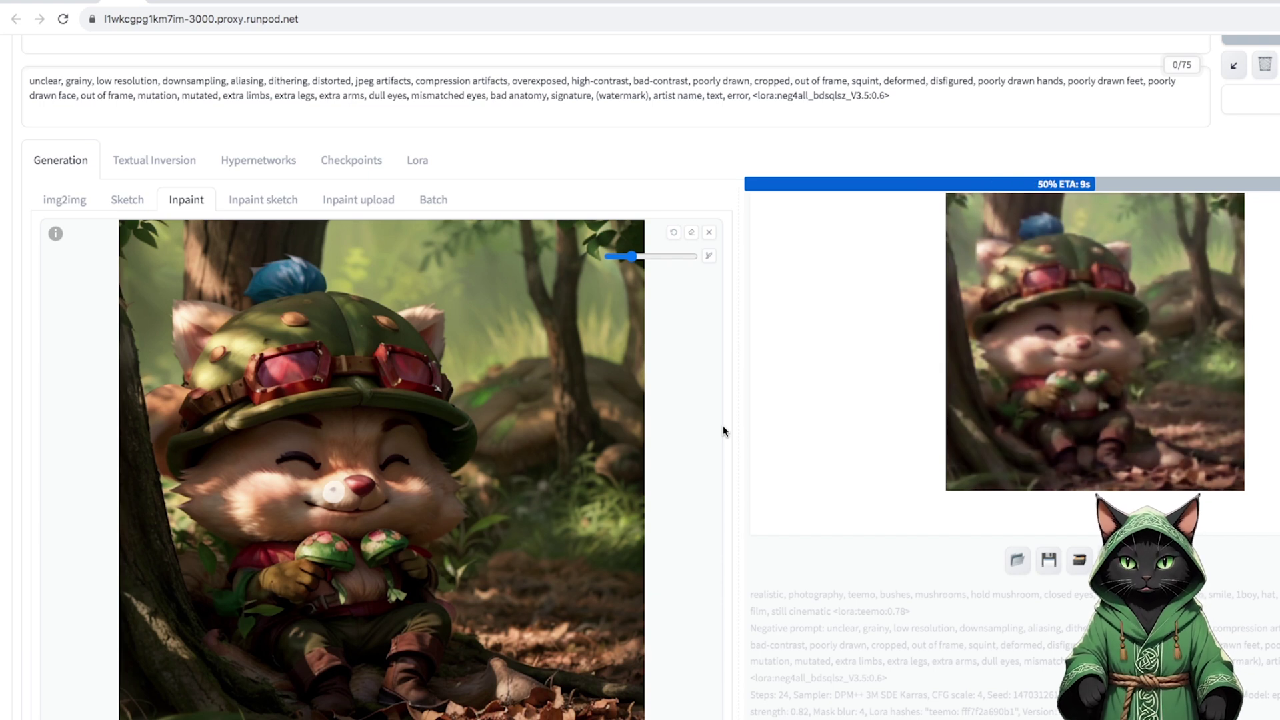
left_click(1071, 364)
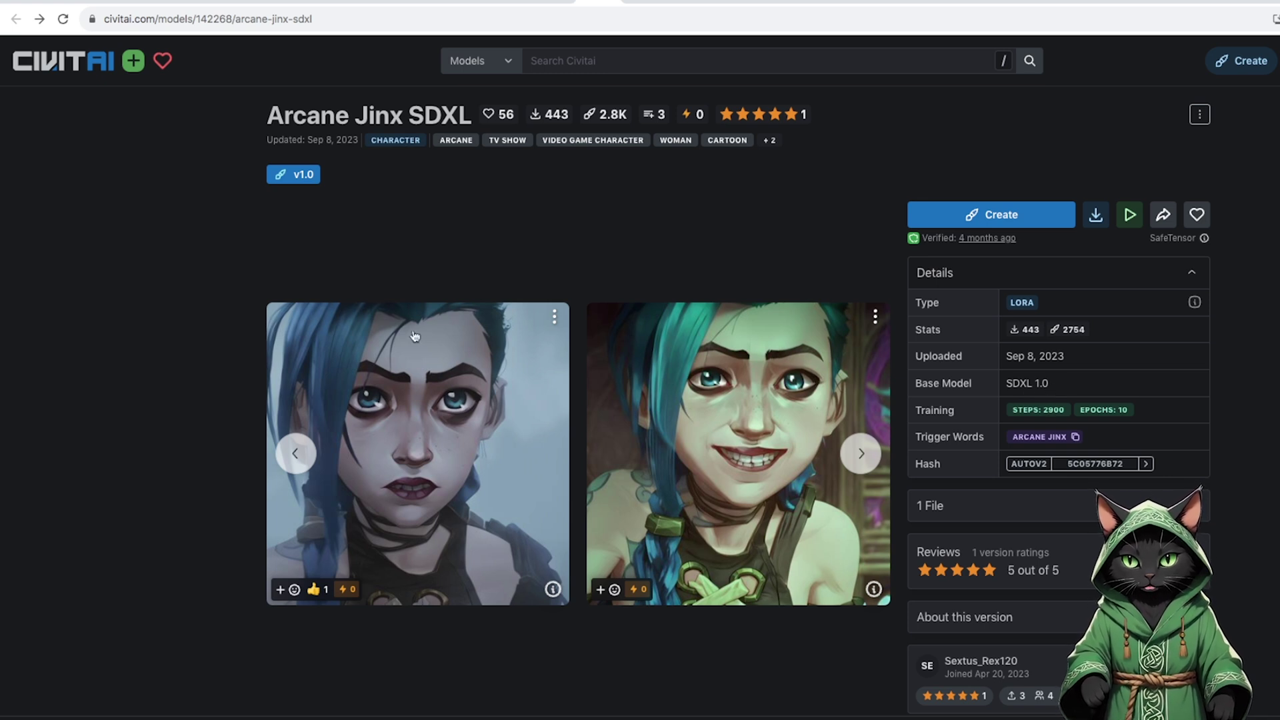
Leave the Civitai Arcane Jinx SDXL page and return to the Stable Diffusion WebUI tab.
left_click(120, 2)
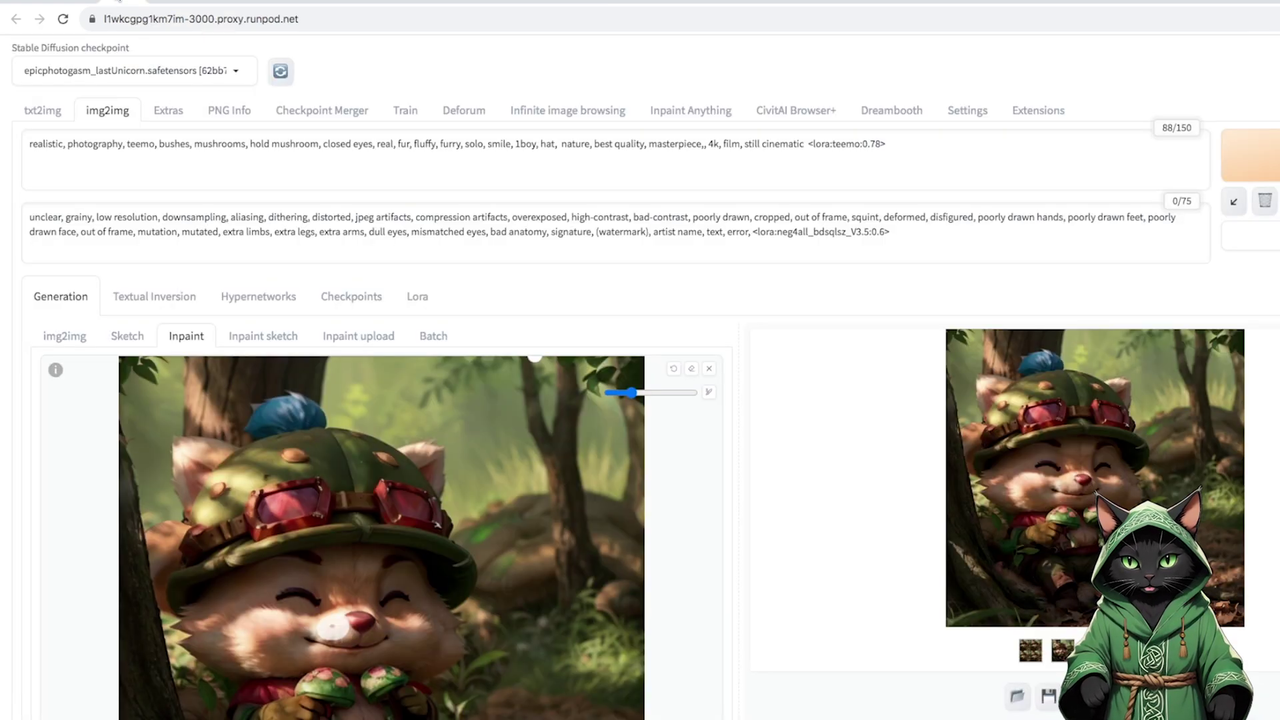
Switch to txt2img and load the Realism_Engine_XL checkpoint.
left_click(44, 112)
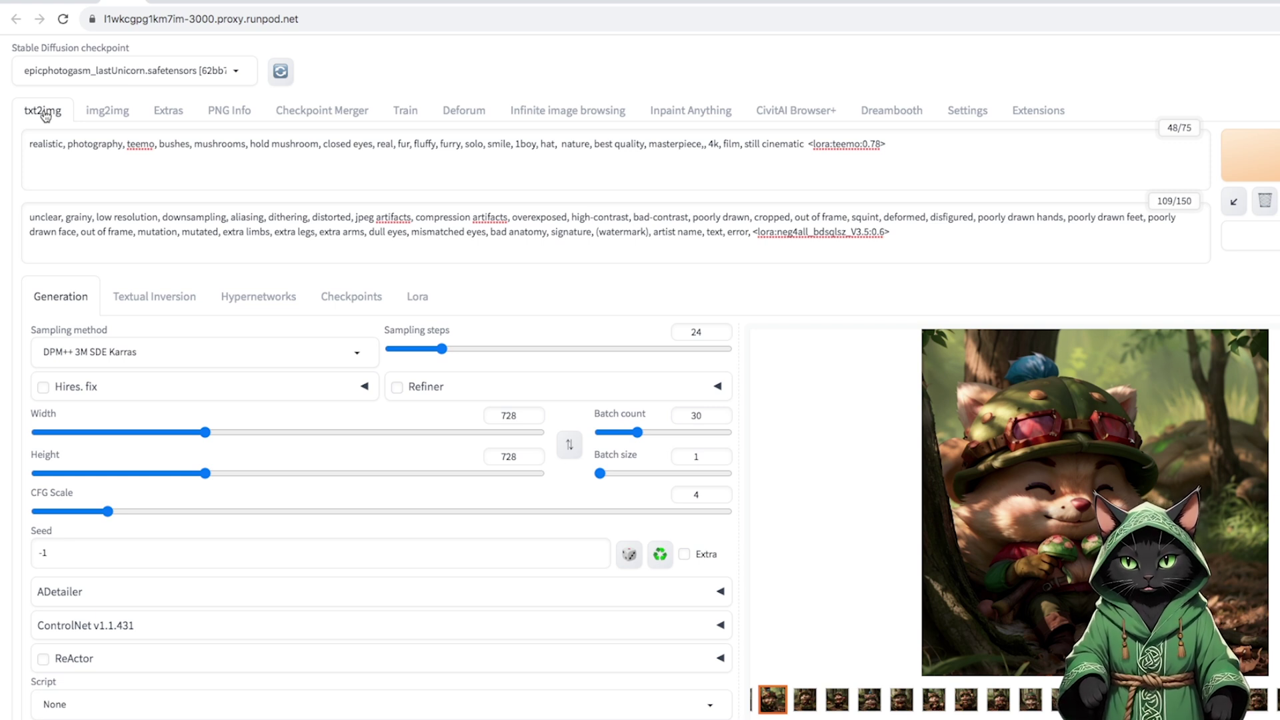
left_click(236, 72)
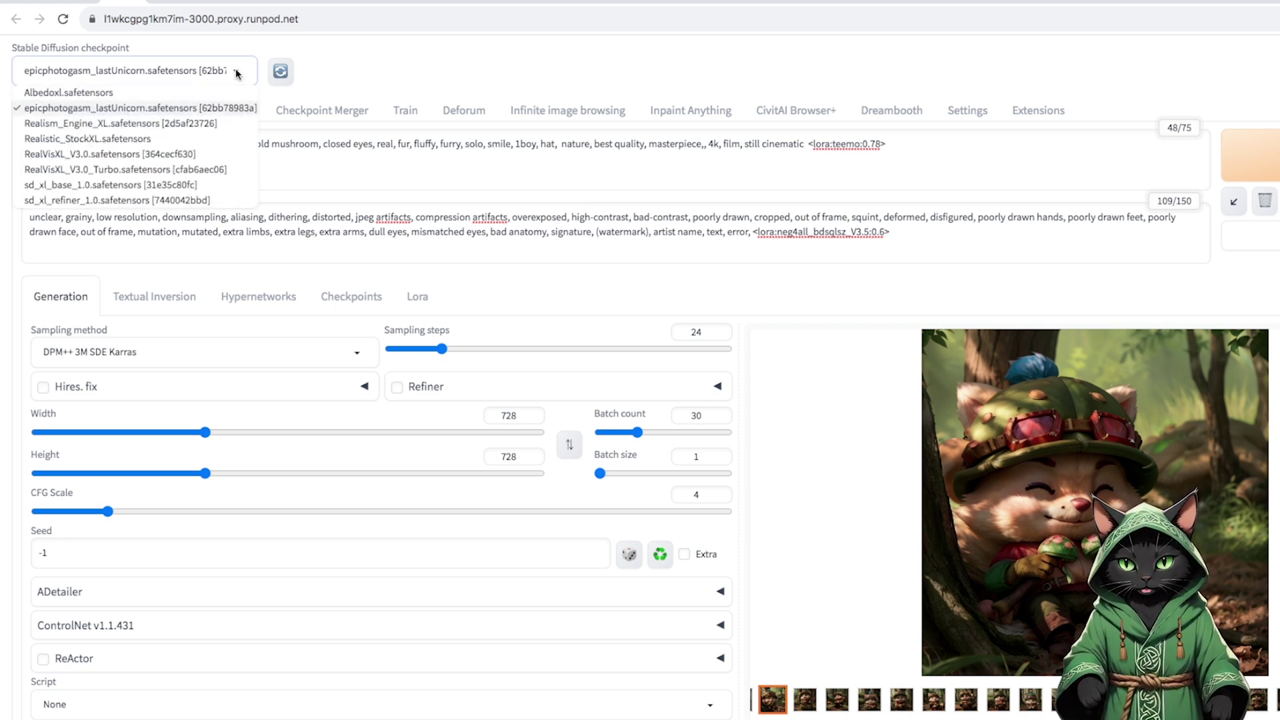
left_click(103, 123)
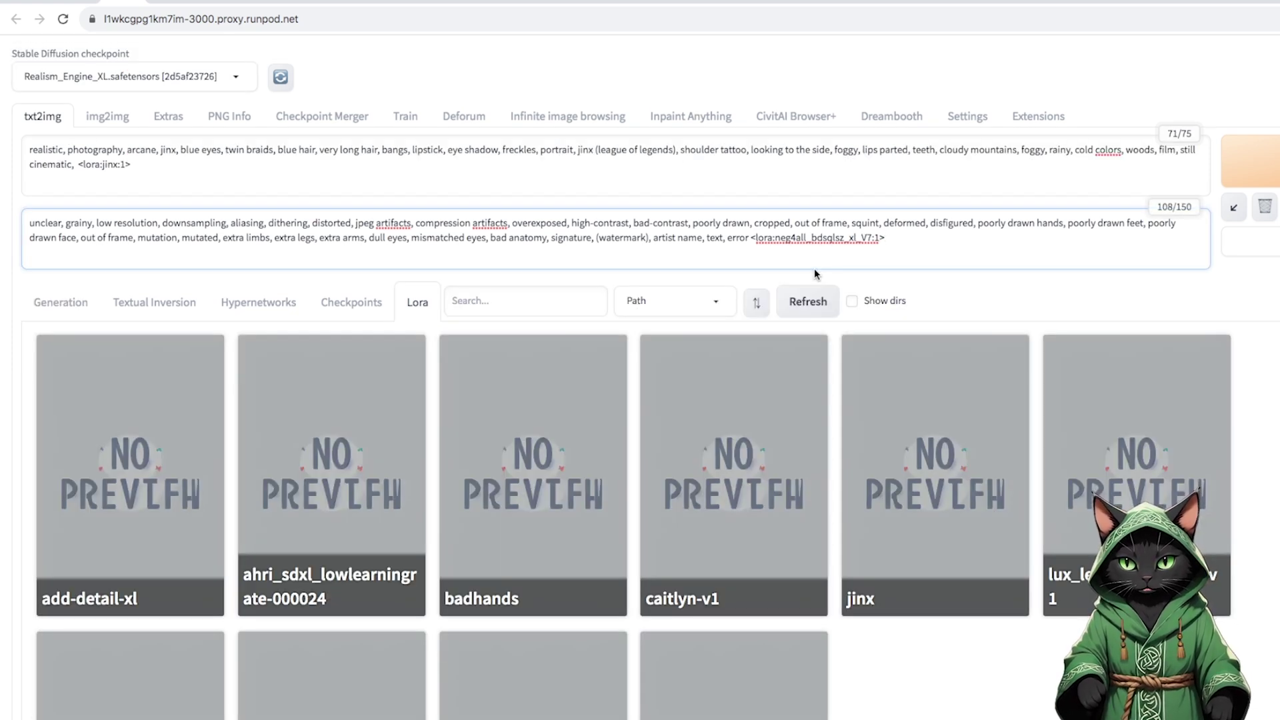
Move the badhands LoRA tag out of the positive prompt into the negative prompt.
scroll(829, 306, "down", 2)
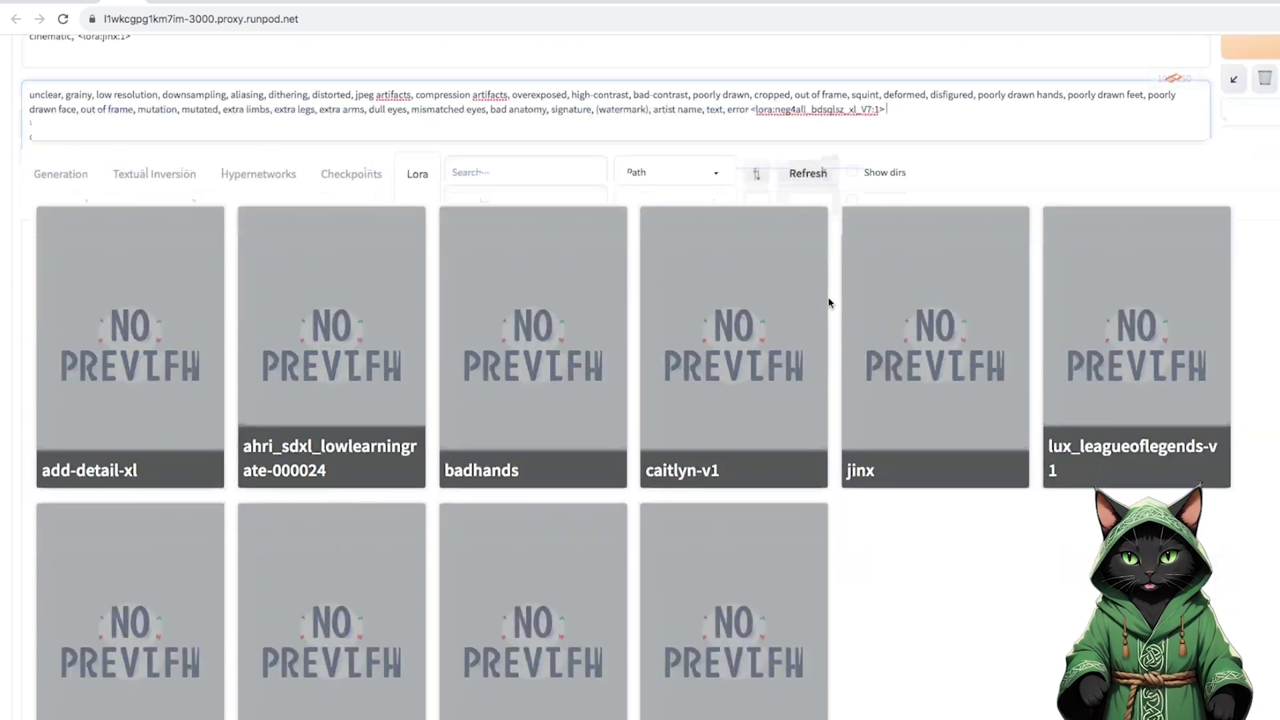
left_click(536, 397)
scroll(500, 371, "up", 2)
left_click_drag(216, 164, 133, 164)
key("super+c")
right_click(155, 164)
left_click(216, 250)
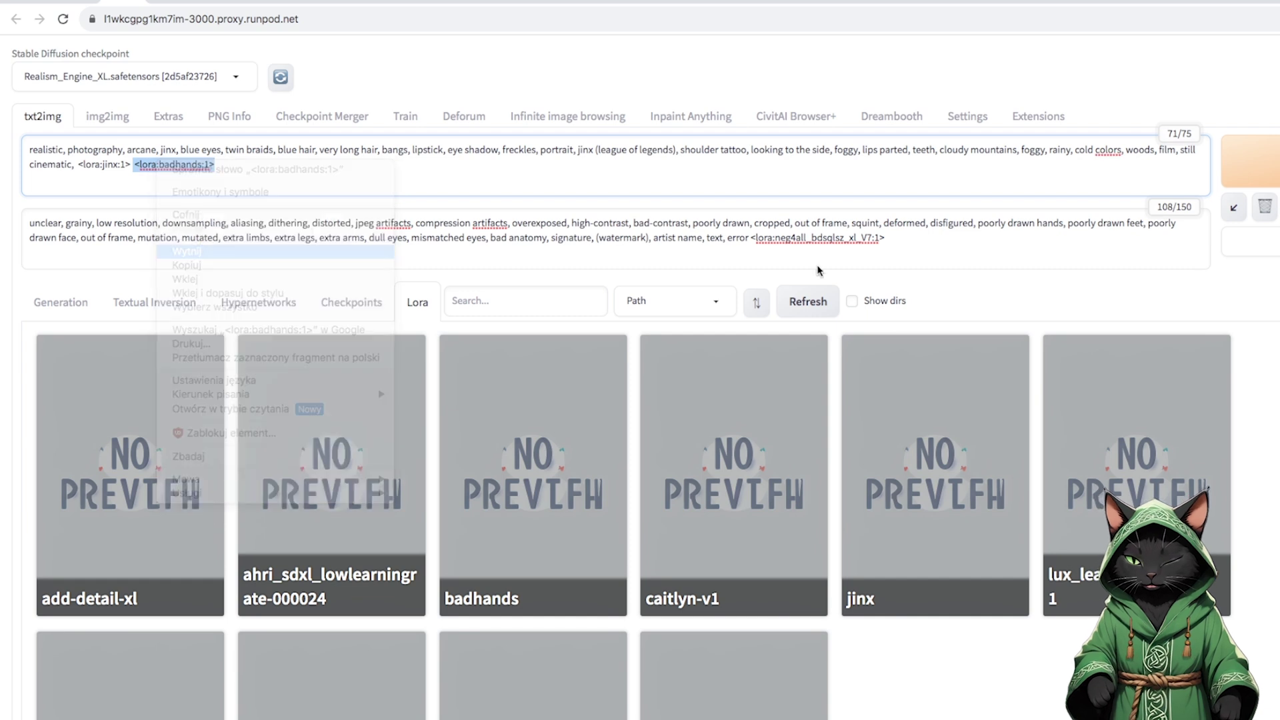
left_click(835, 264)
key("super+v")
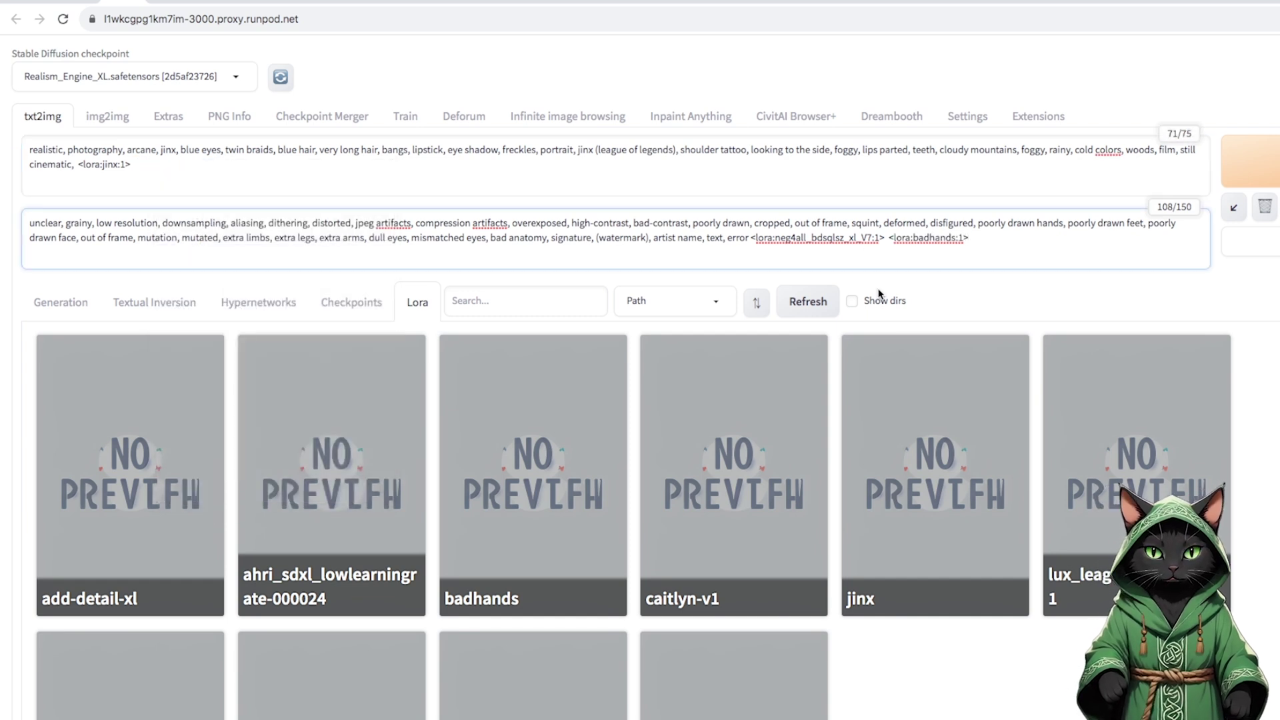
scroll(879, 294, "down", 1)
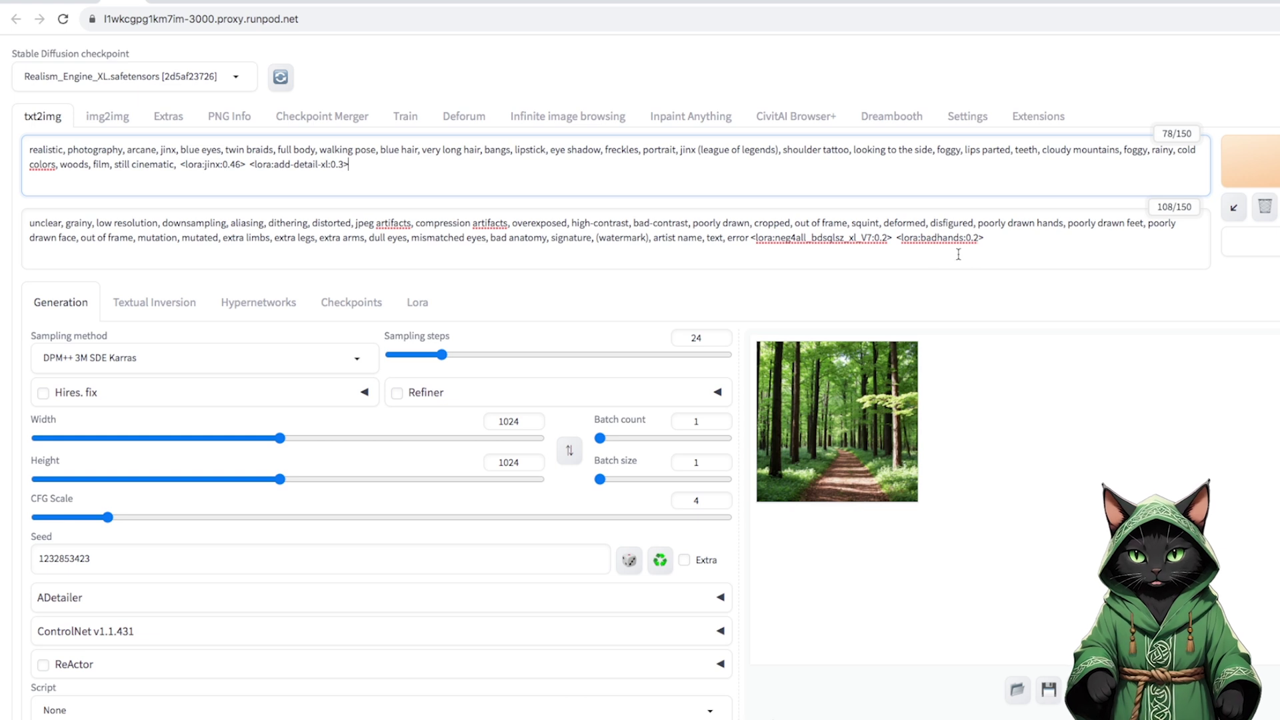
Review the LoRA list, then generate 1024×1024 Jinx images with DPM++ 3M SDE Karras, 24 steps, CFG 4.
left_click(430, 303)
scroll(526, 353, "down", 4)
scroll(716, 379, "up", 3)
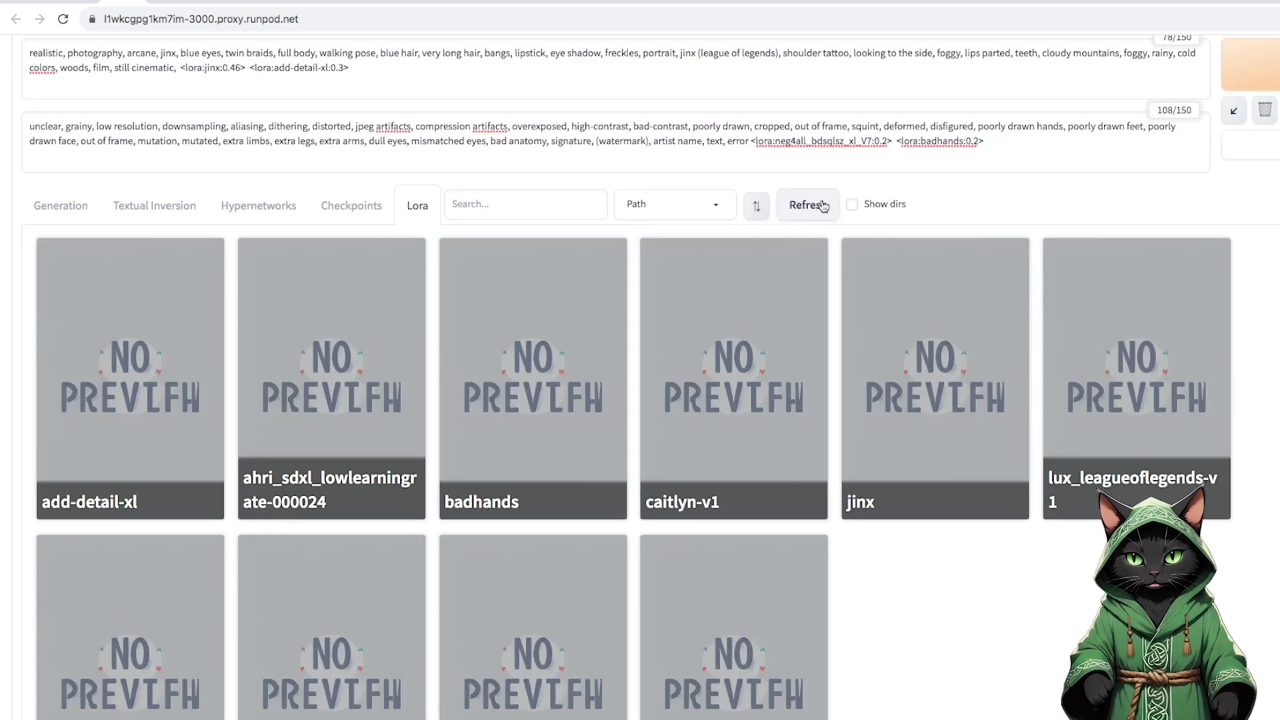
mouse_move(716, 381)
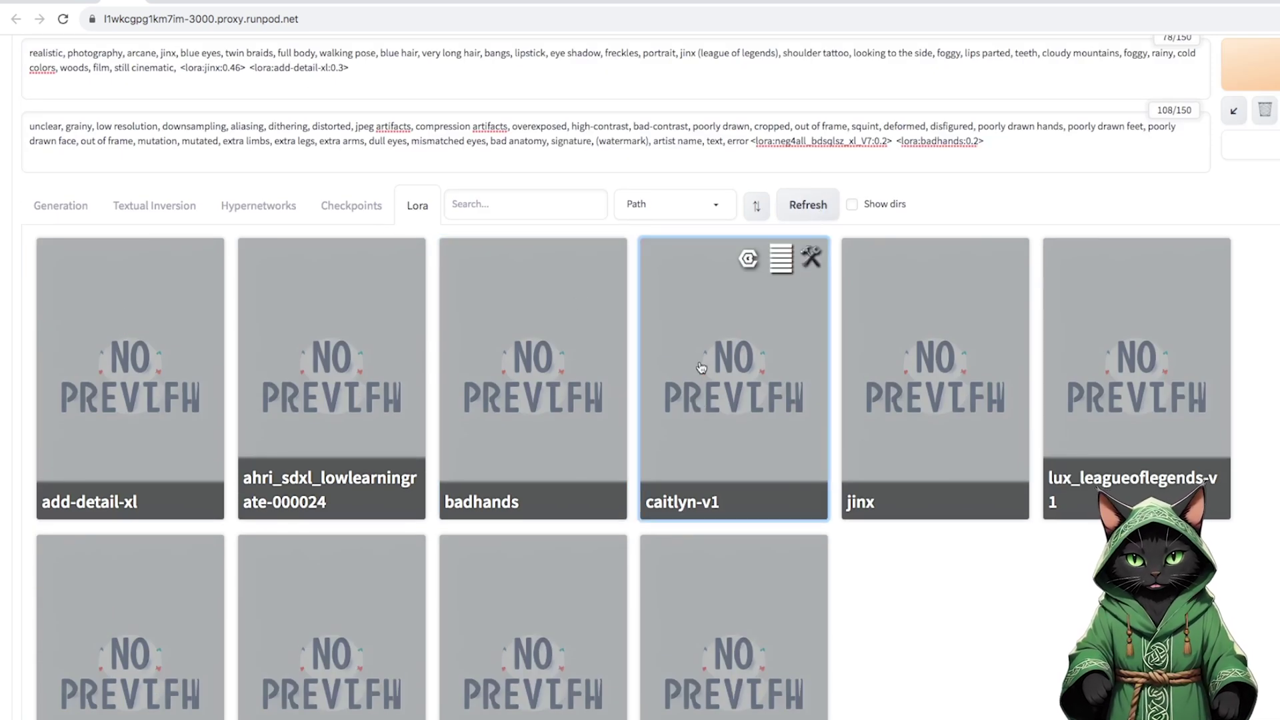
scroll(699, 367, "up", 2)
mouse_move(115, 350)
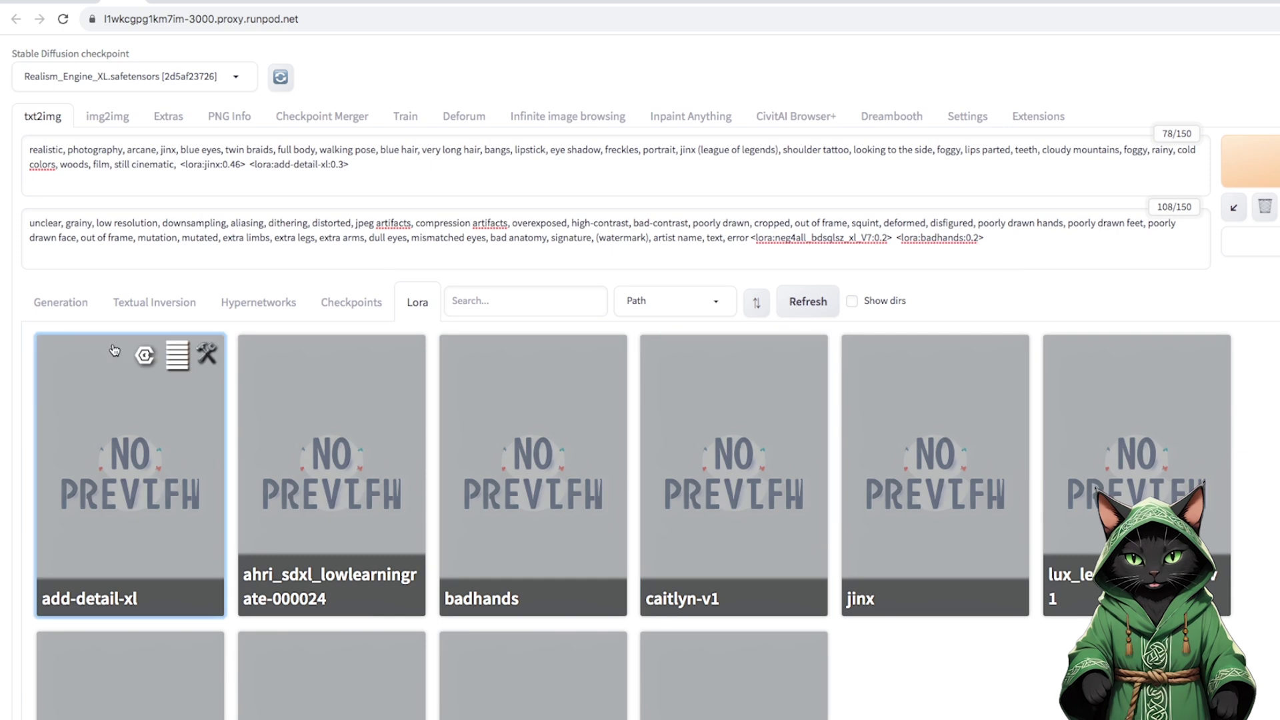
left_click(62, 302)
left_click(1252, 160)
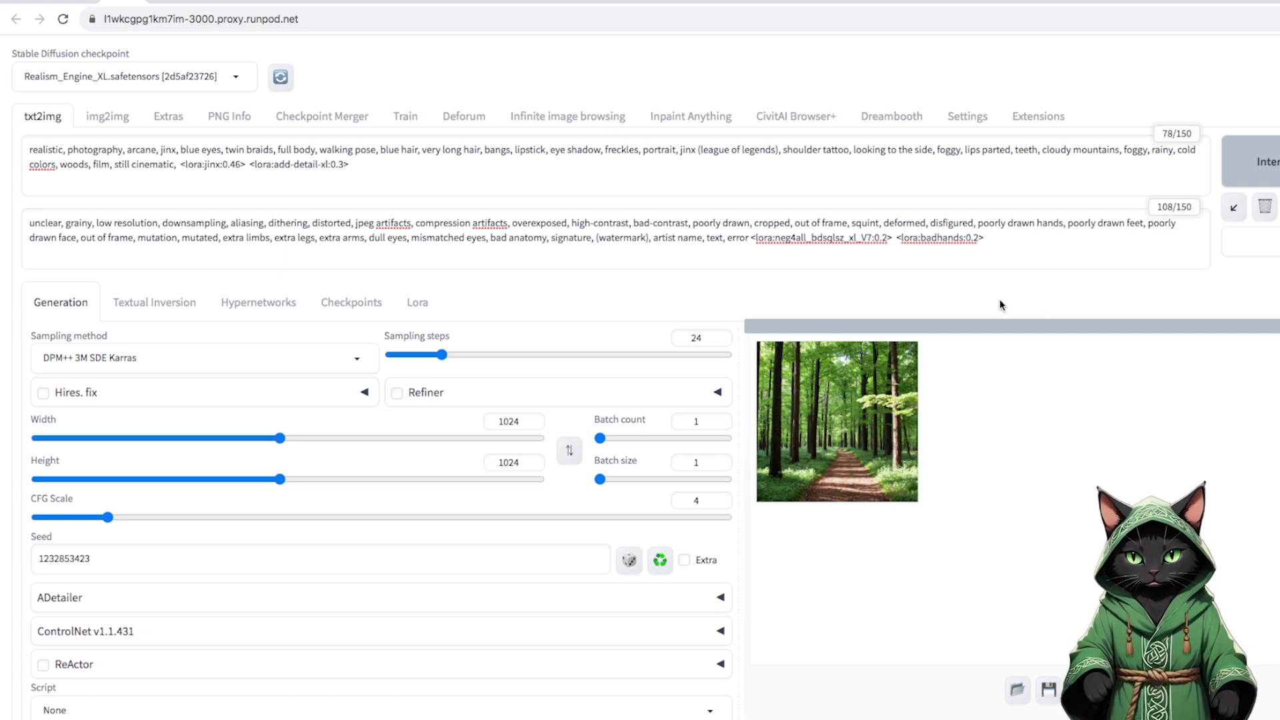
Open the finished Jinx portrait with blue braids in the full-screen viewer.
left_click(842, 378)
left_click(1041, 416)
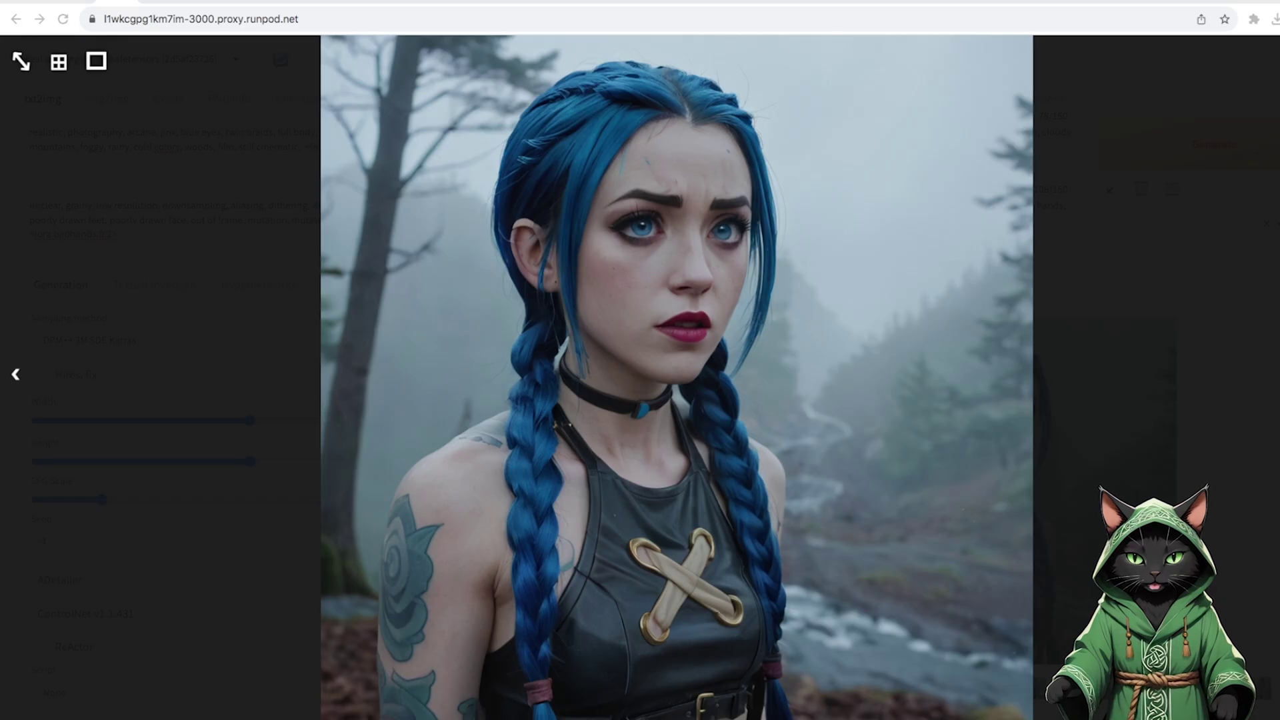
Step through the Jinx batch to the render on the muddy, misty forest trail.
key("Right")
key("Right")
key("Right")
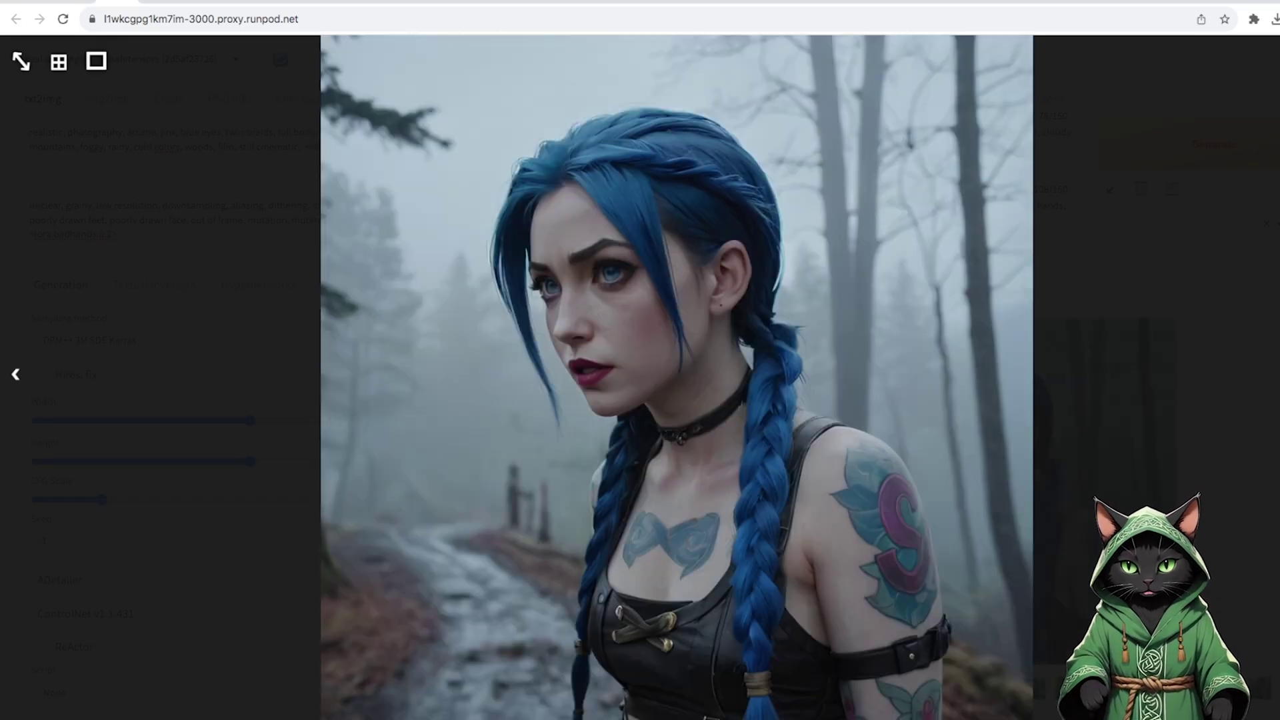
key("Right")
key("Right")
key("Right")
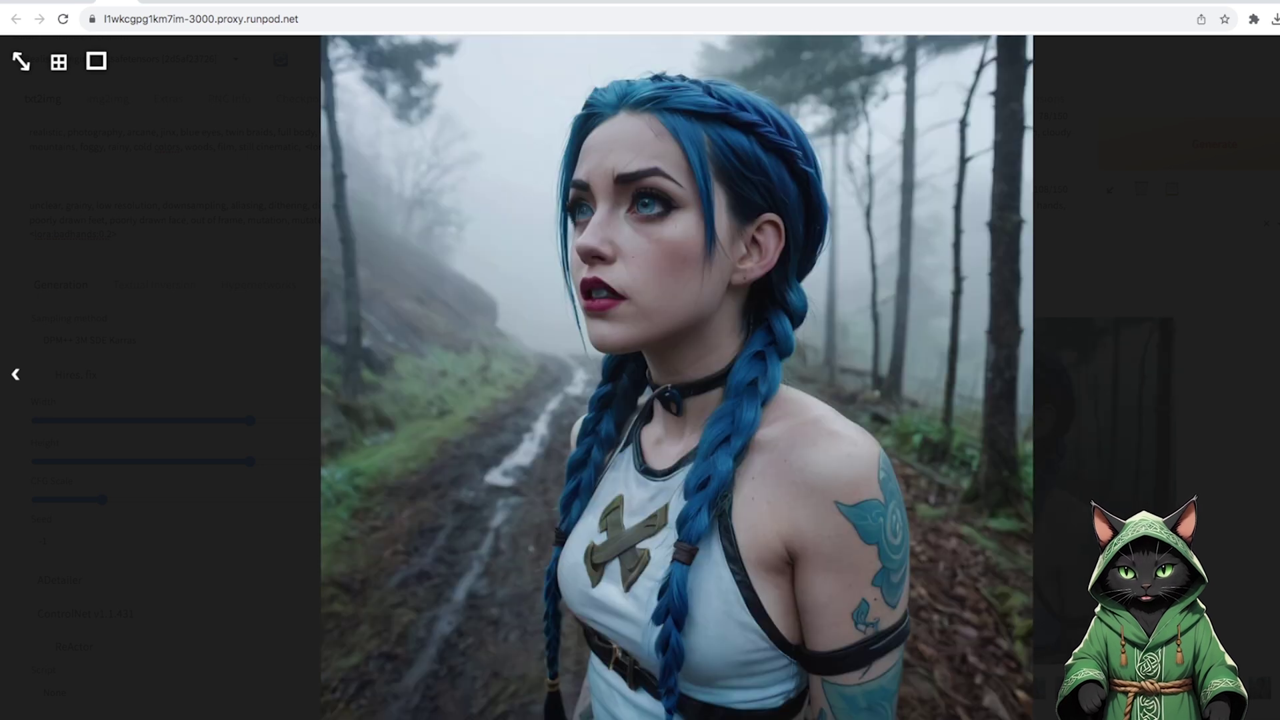
key("Right")
key("Right")
key("Right")
key("Right")
key("Right")
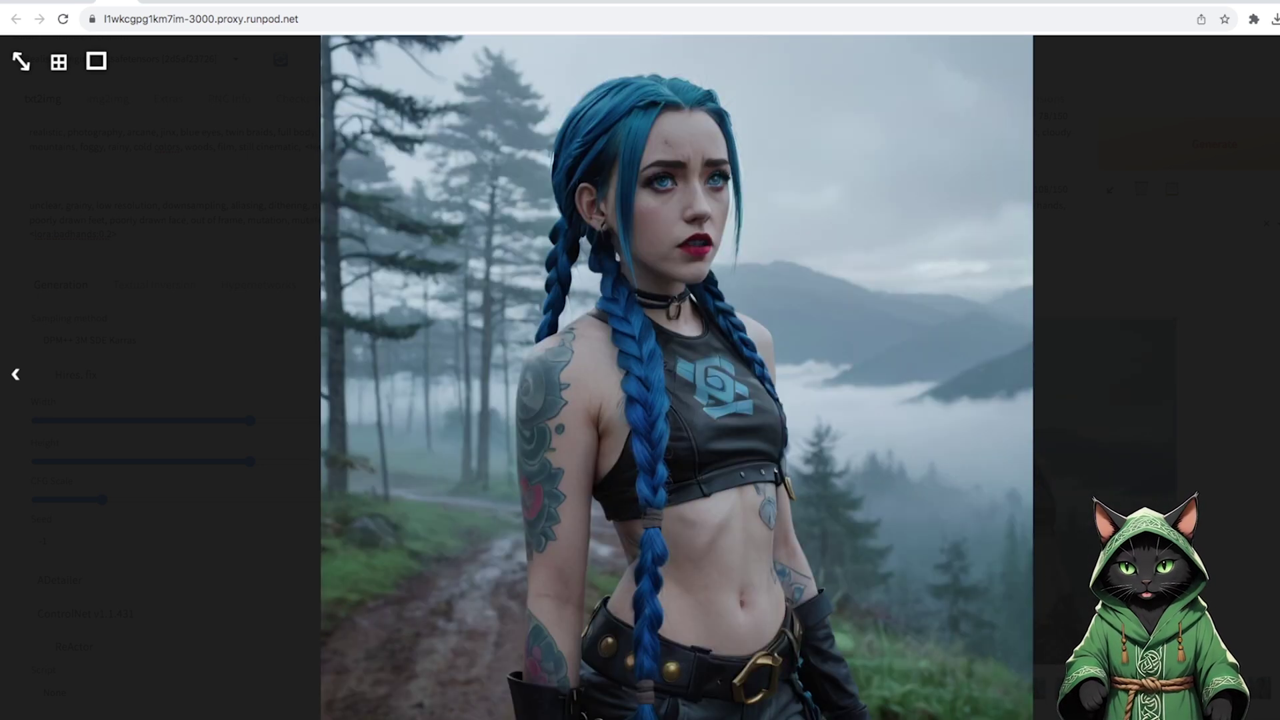
key("Right")
key("Right")
key("Right")
key("Right")
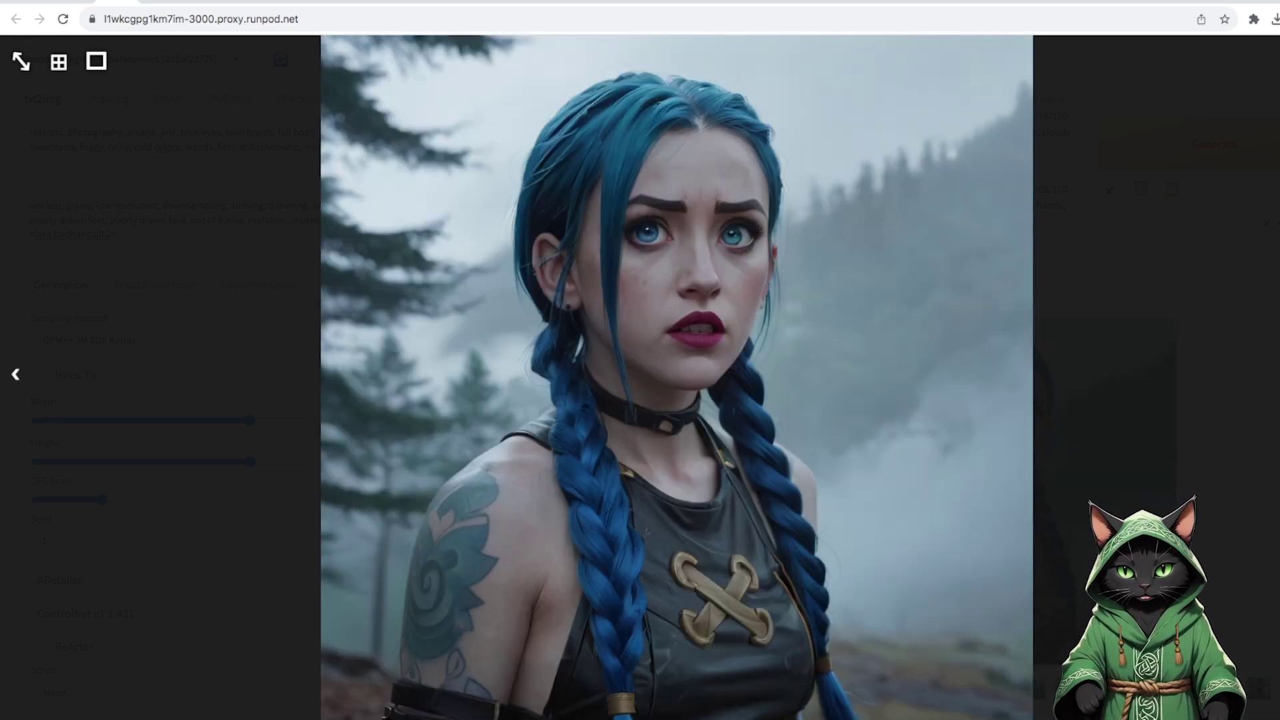
key("Right")
key("Right")
key("Right")
key("Right")
key("Right")
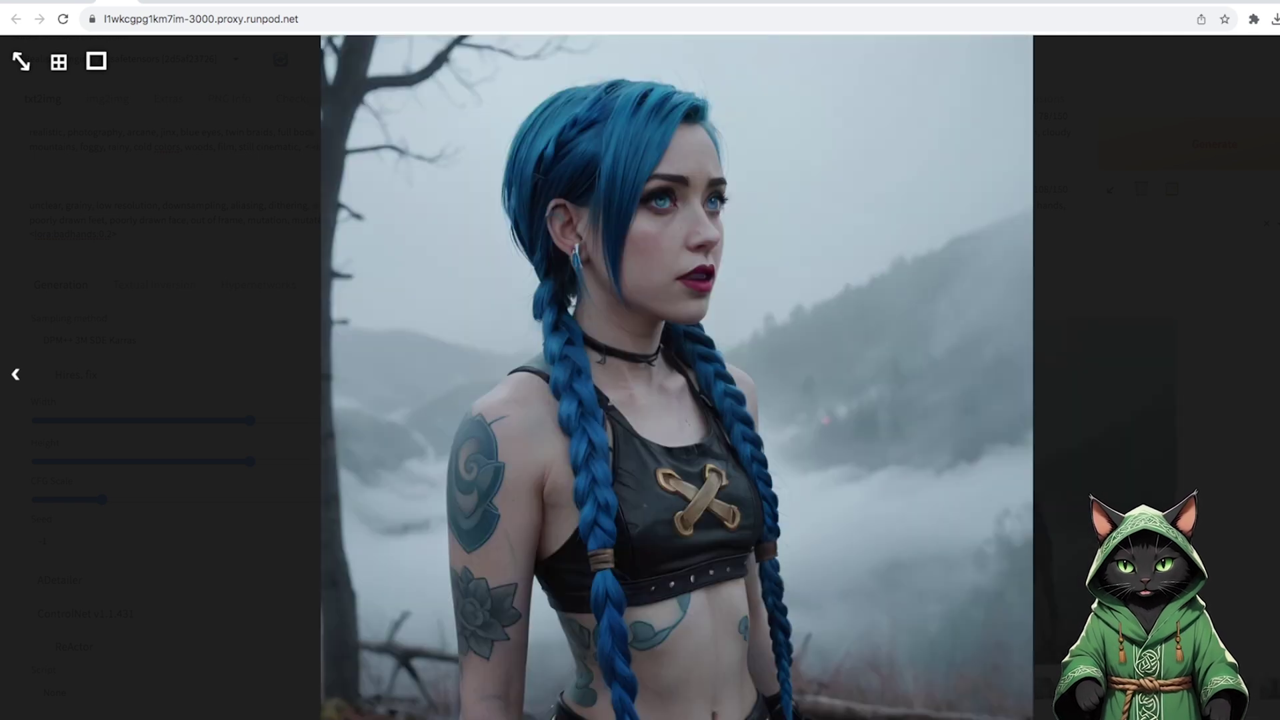
key("Right")
key("Right")
key("Right")
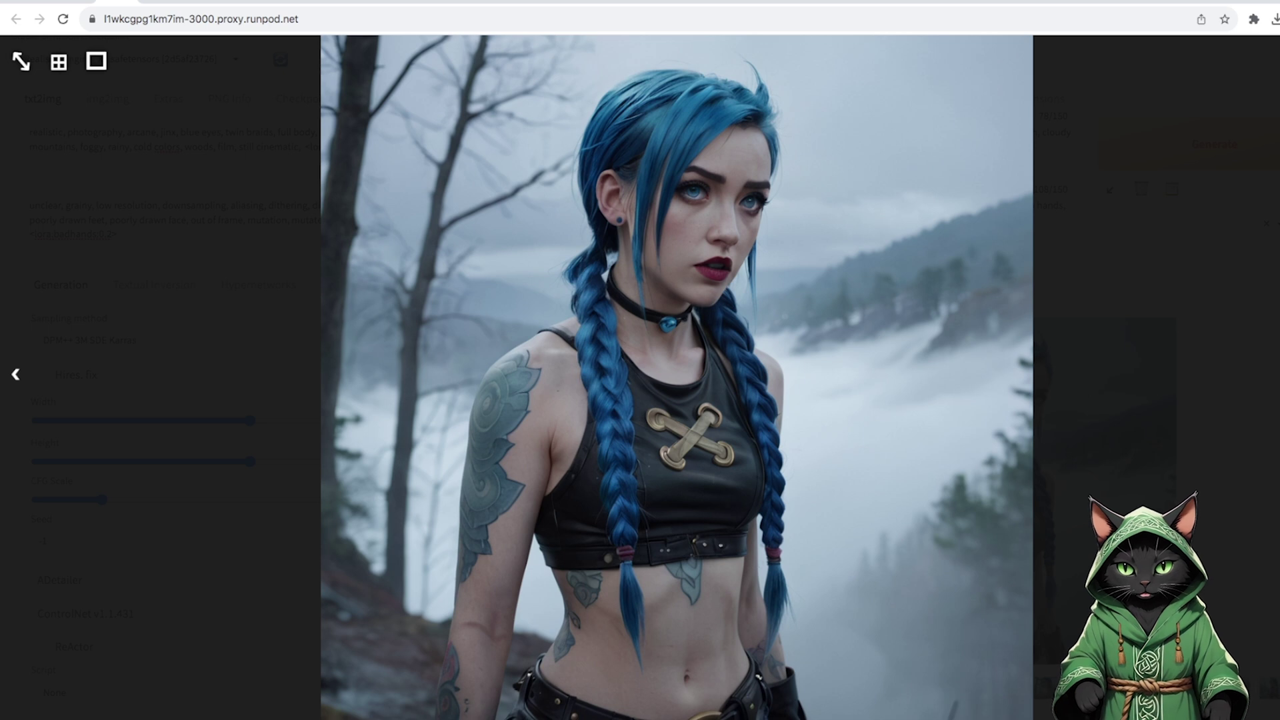
key("Right")
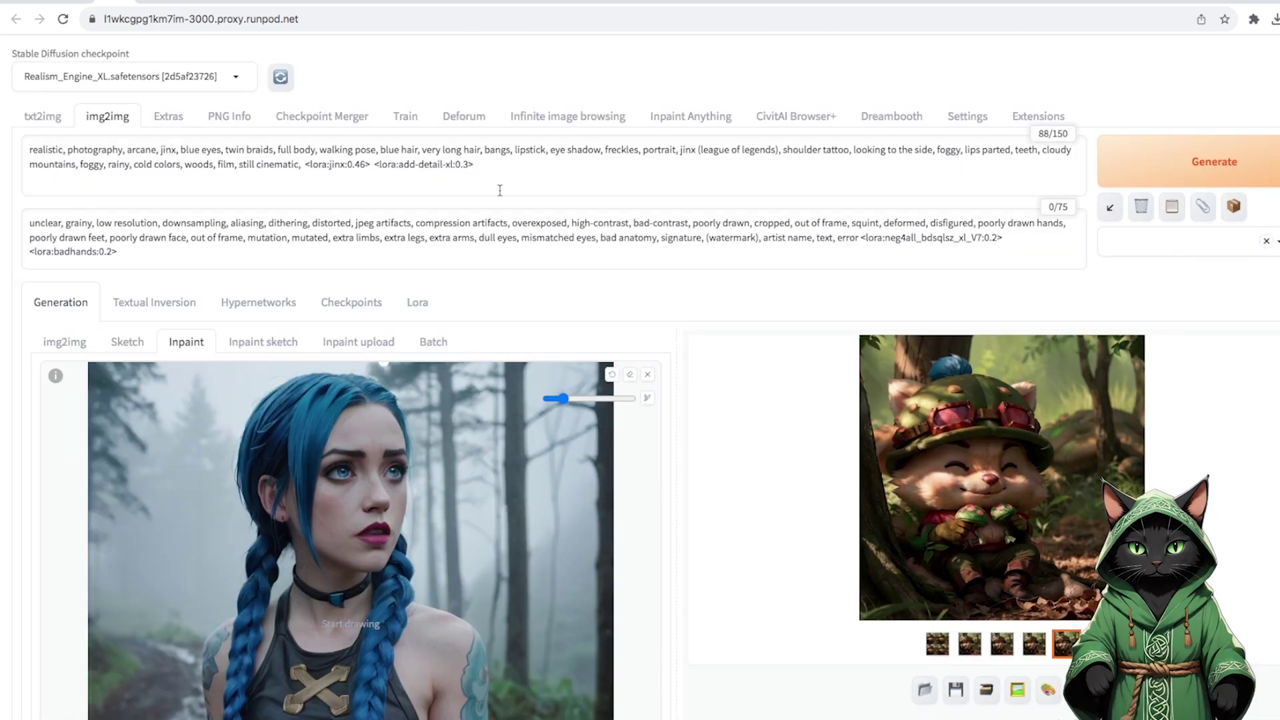
Paint an inpaint mask over Jinx's neck and choker and regenerate that area.
scroll(566, 280, "down", 2)
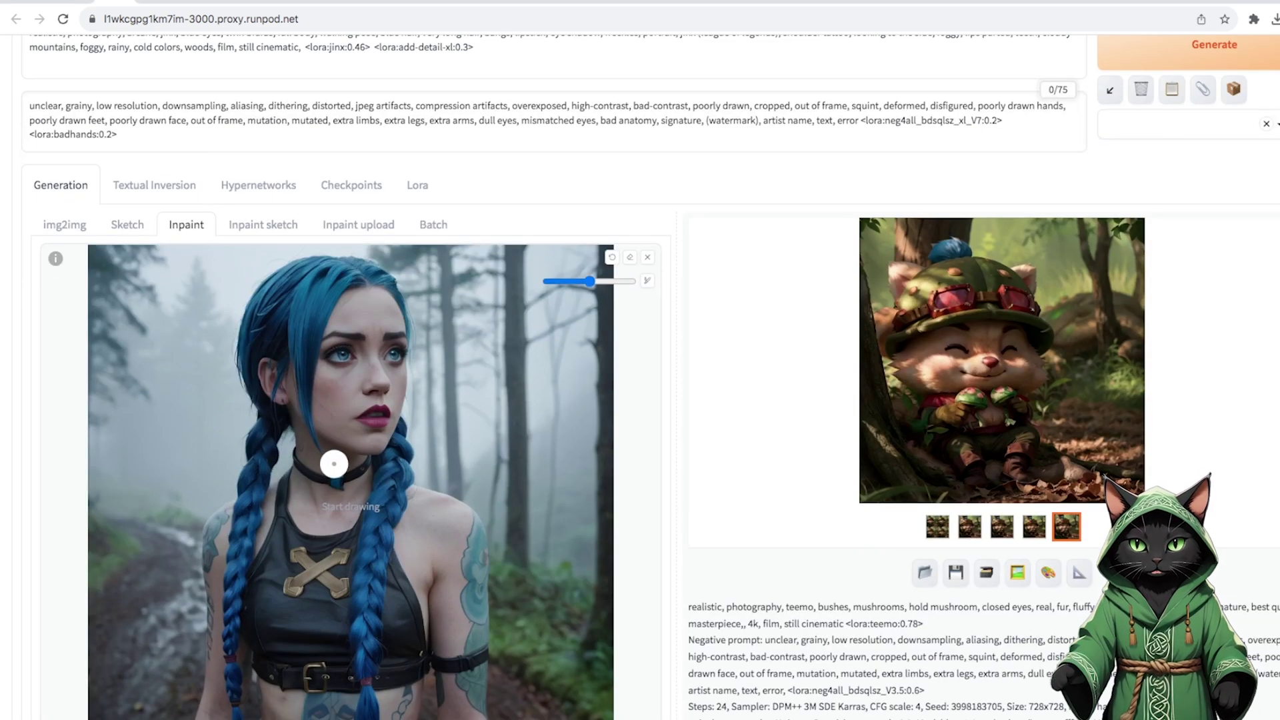
left_click_drag(314, 453, 363, 469)
scroll(467, 427, "down", 9)
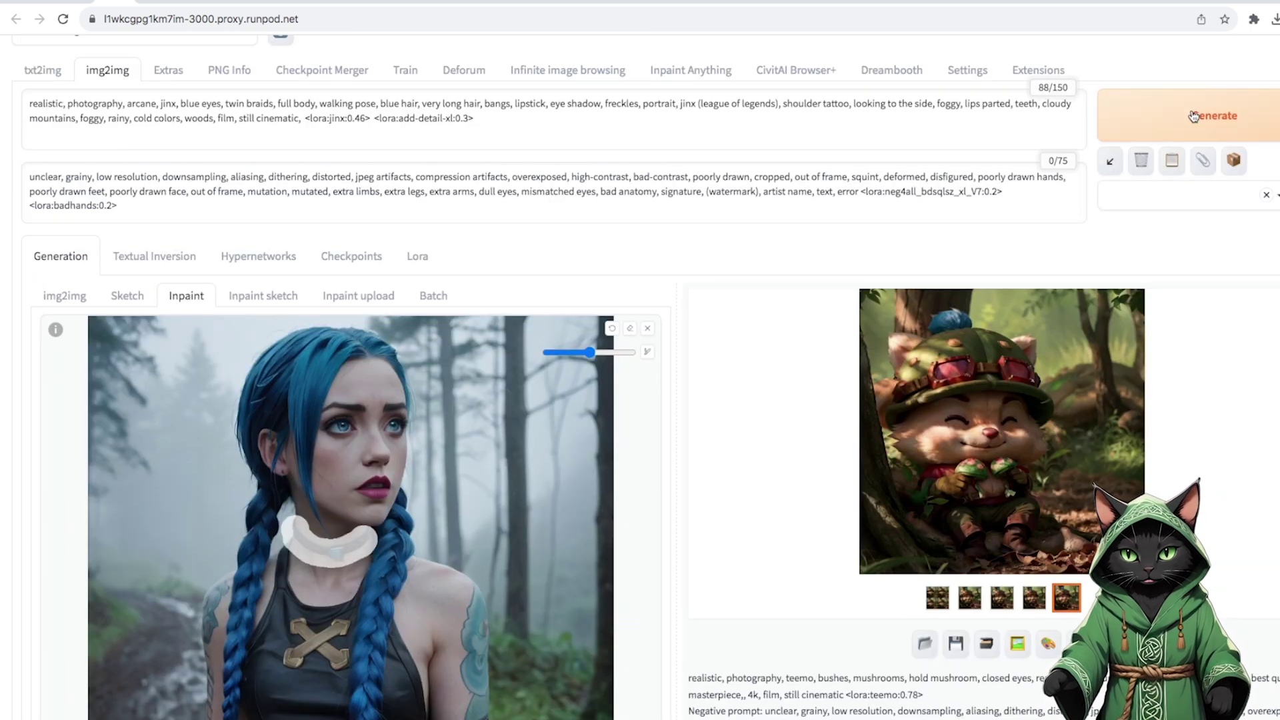
scroll(651, 308, "down", 2)
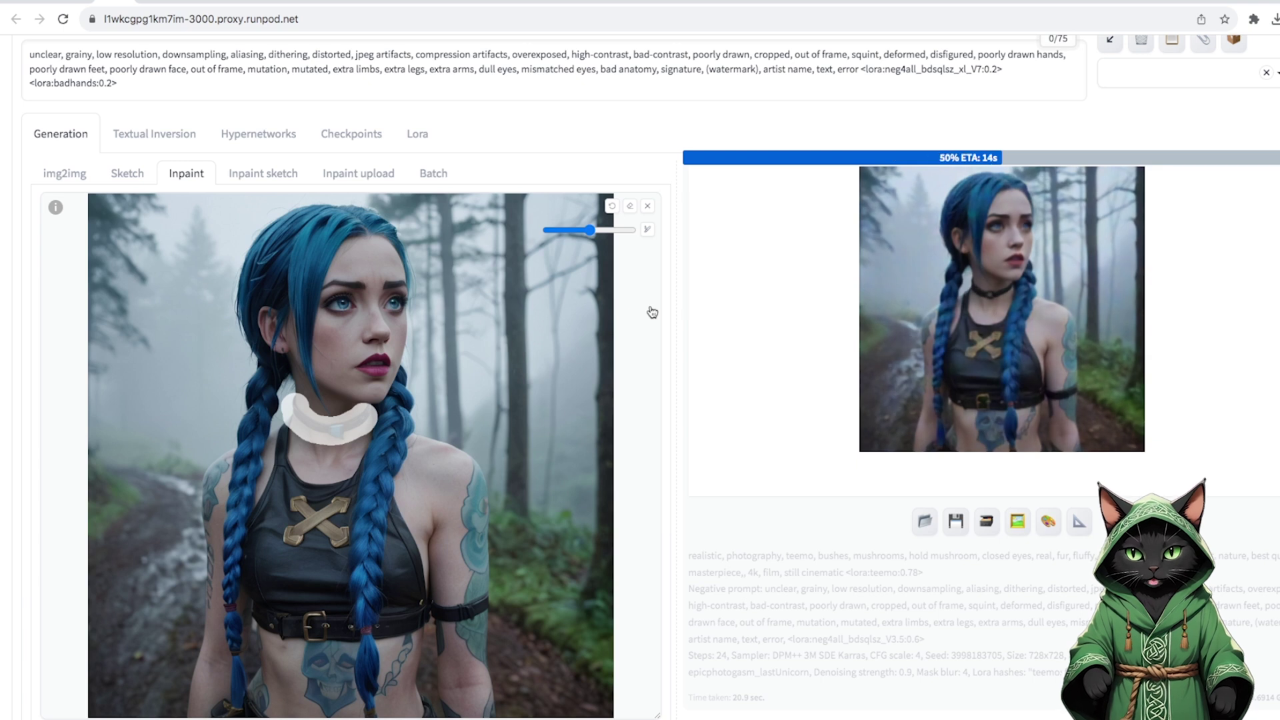
scroll(652, 309, "down", 10)
scroll(641, 403, "up", 10)
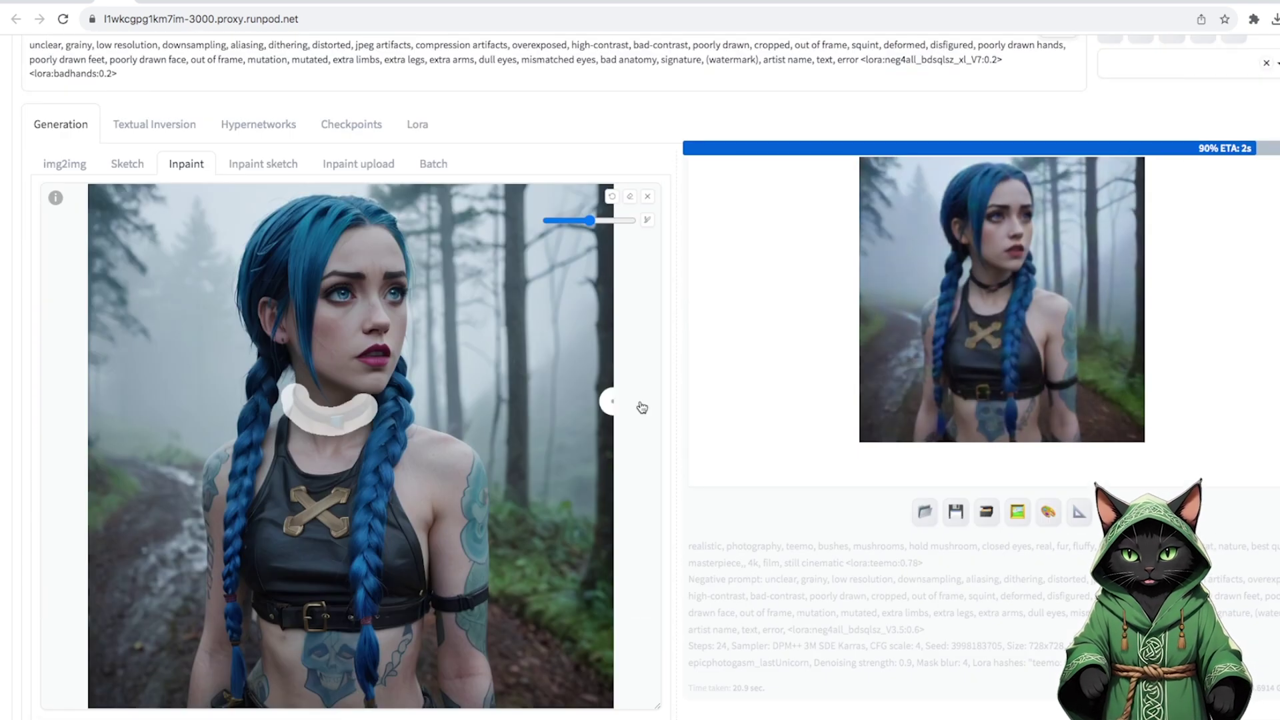